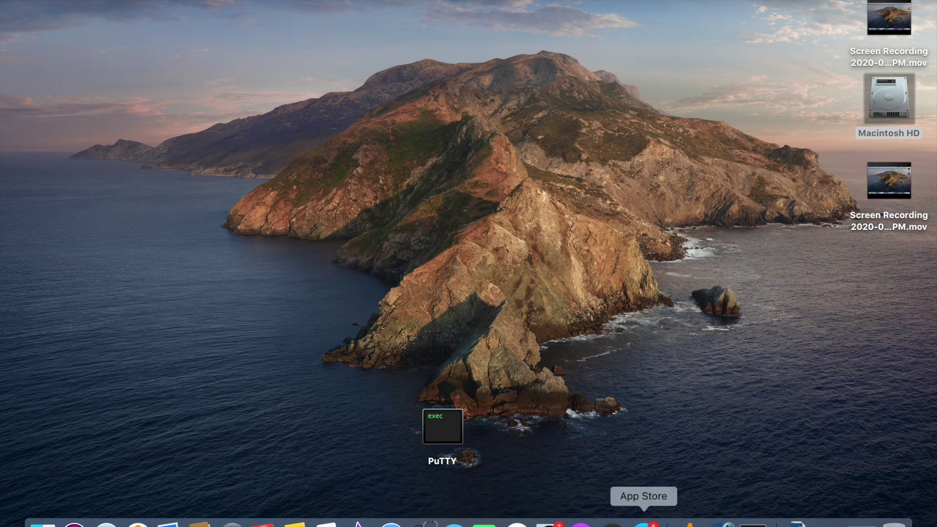
Copy the sudo softwareupdate command for the 10.14.6 full installer from Notes, then launch Terminal
{"action": "left_click", "coordinate": [295, 523]}
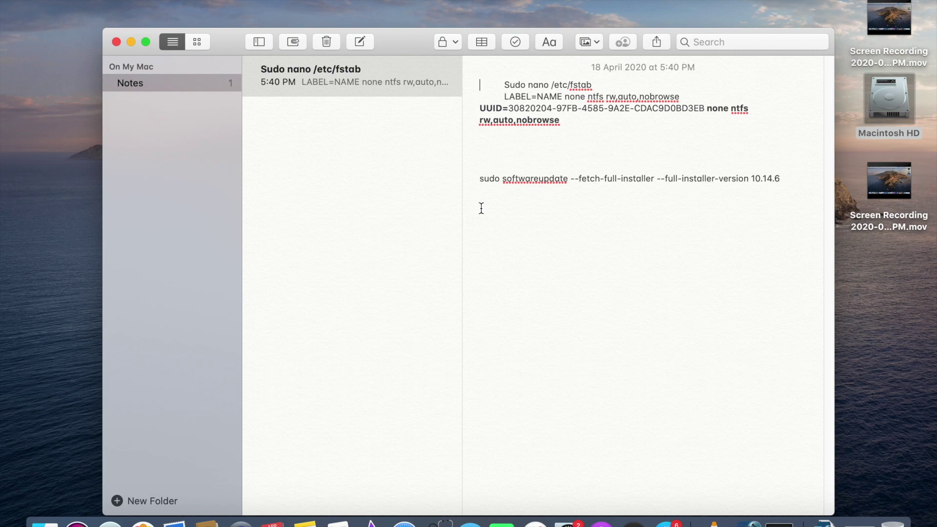
{"action": "left_click_drag", "start_coordinate": [479, 178], "coordinate": [781, 181]}
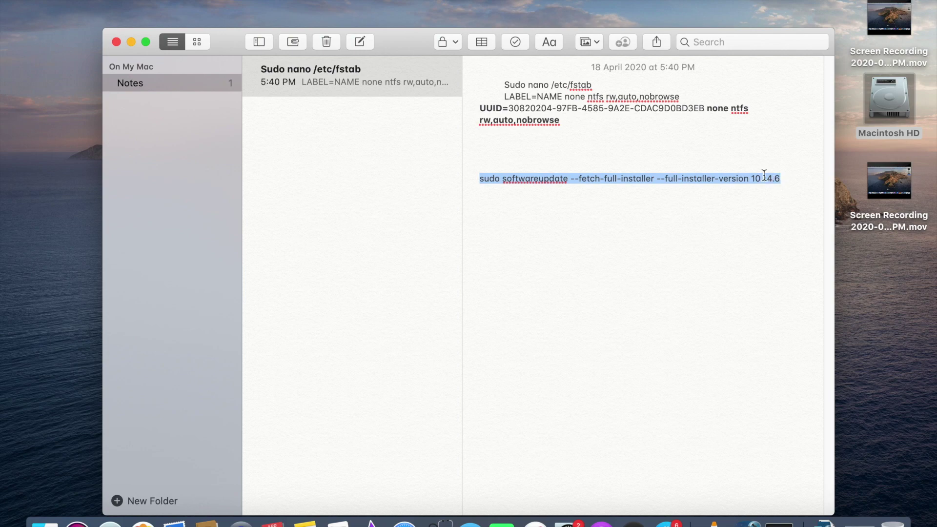
{"action": "right_click", "coordinate": [761, 177]}
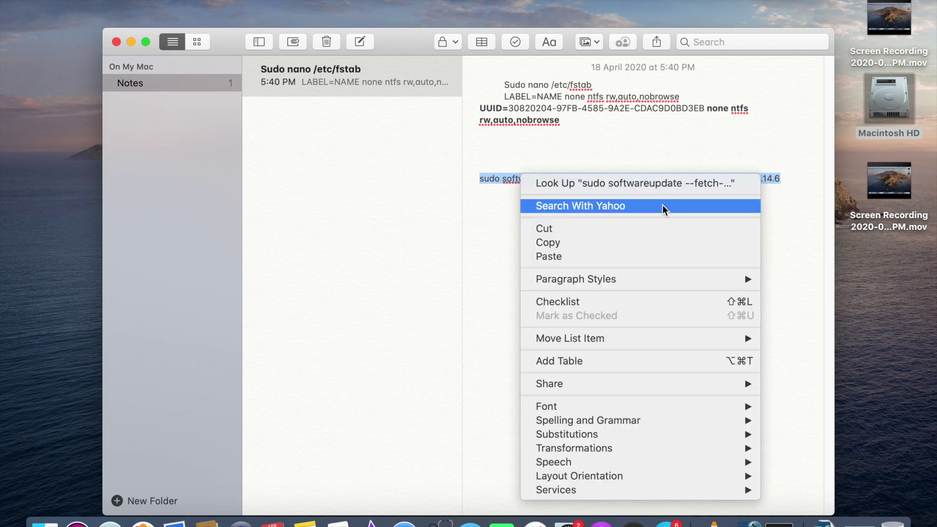
{"action": "left_click", "coordinate": [620, 243]}
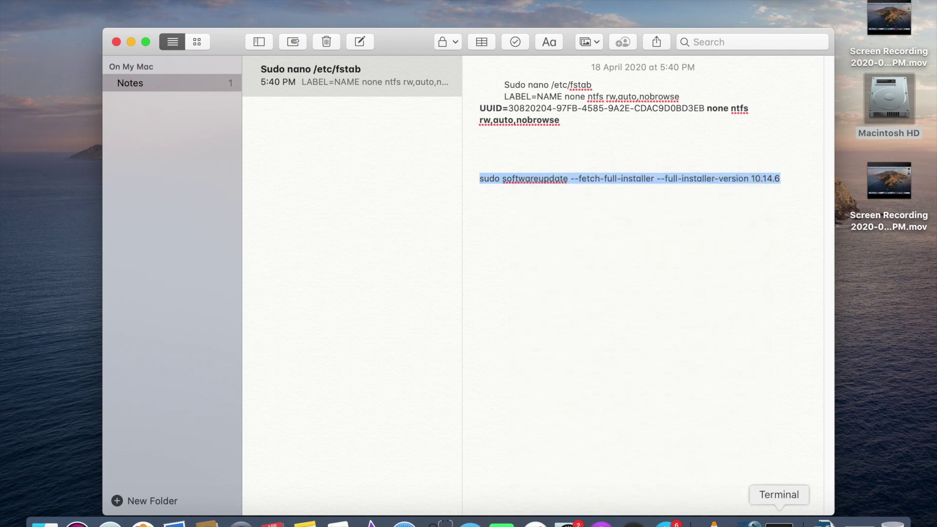
{"action": "left_click", "coordinate": [780, 523]}
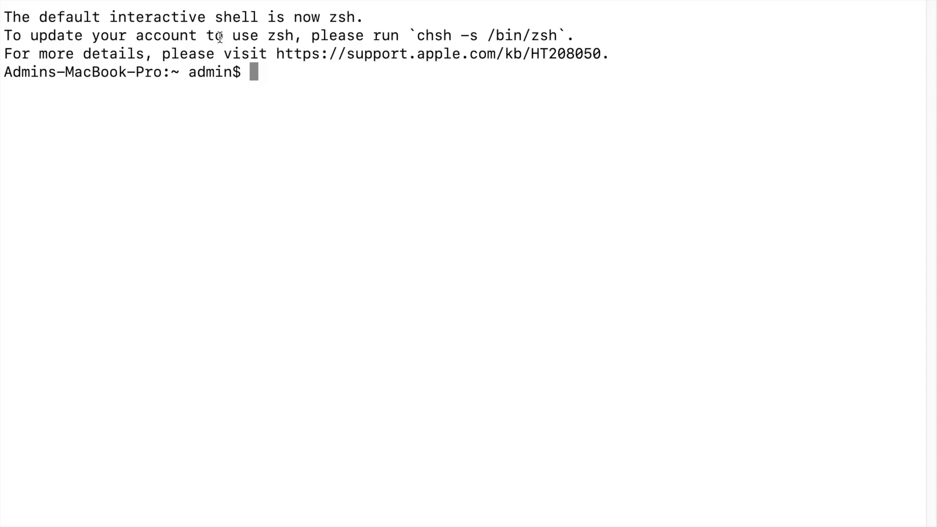
Paste and run the softwareupdate --fetch-full-installer 10.14.6 command, submitting the administrator password
{"action": "right_click", "coordinate": [283, 74]}
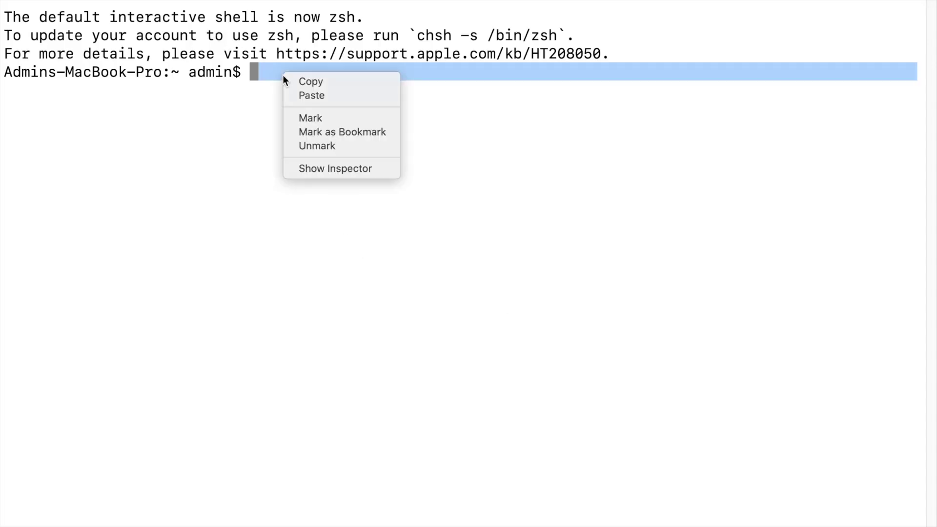
{"action": "left_click", "coordinate": [311, 96]}
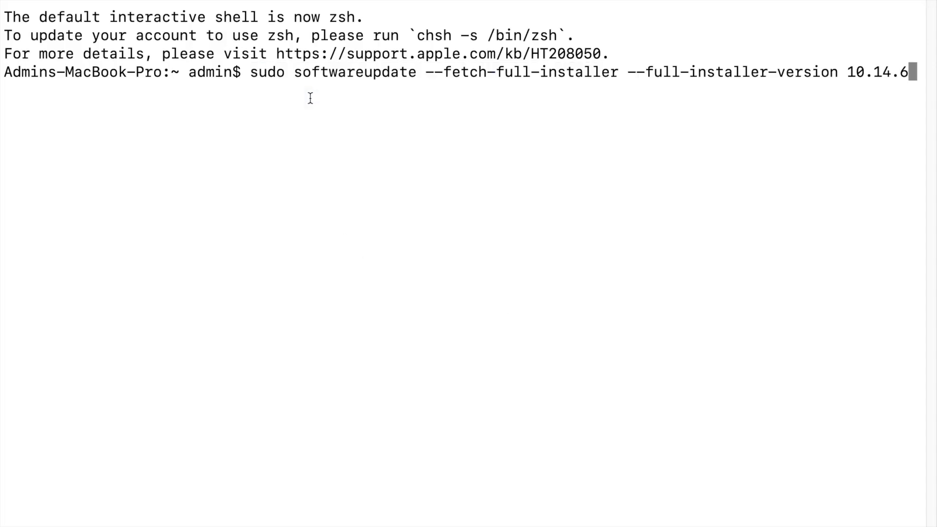
{"action": "key", "text": "Return"}
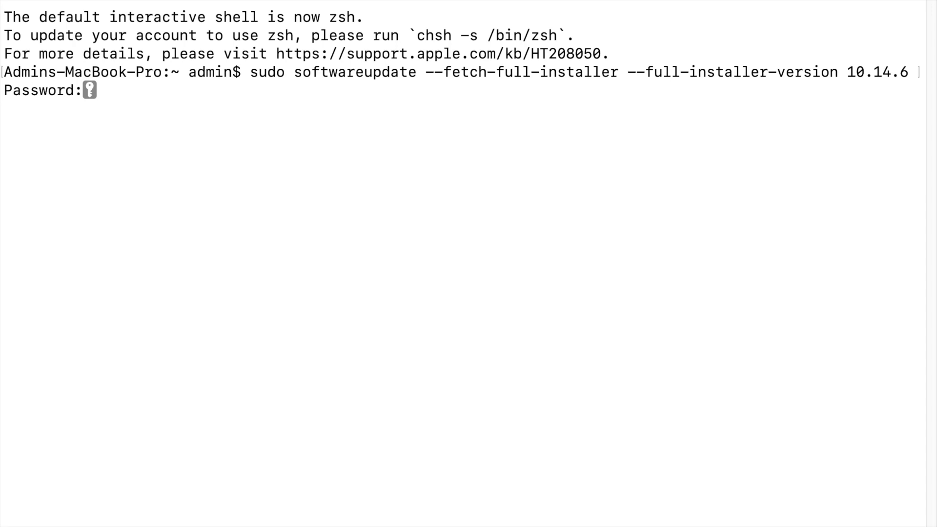
{"action": "key", "text": "Return"}
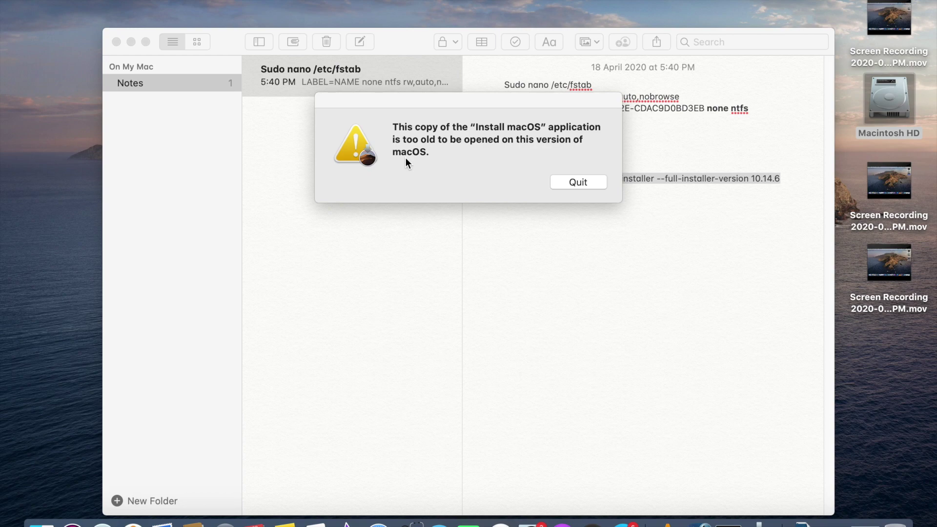
Quit the too-old installer alert and select Install macOS Mojave in the Applications folder
{"action": "left_click", "coordinate": [579, 183]}
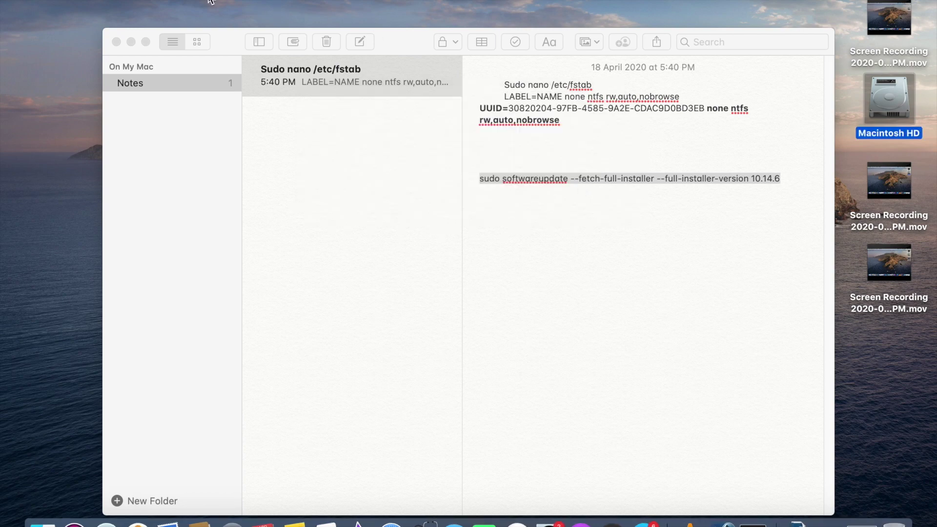
{"action": "left_click", "coordinate": [184, 1]}
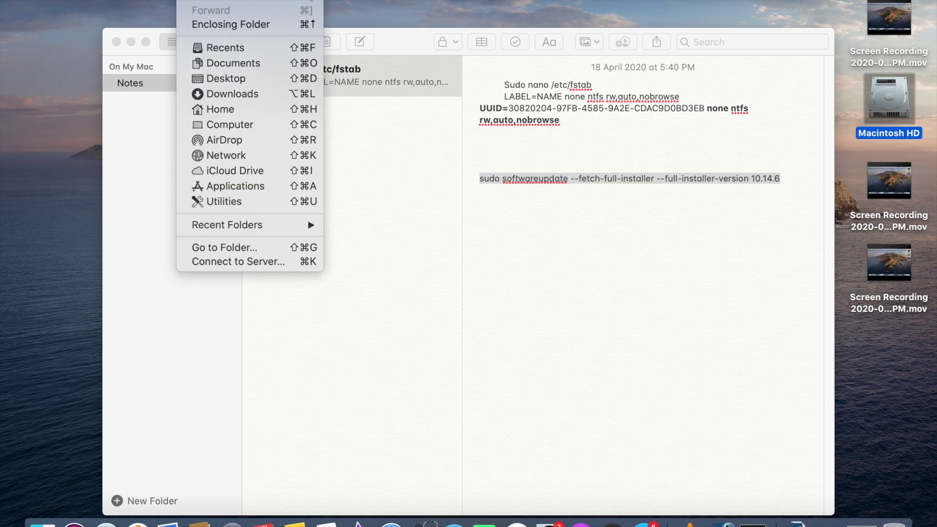
{"action": "left_click", "coordinate": [234, 187]}
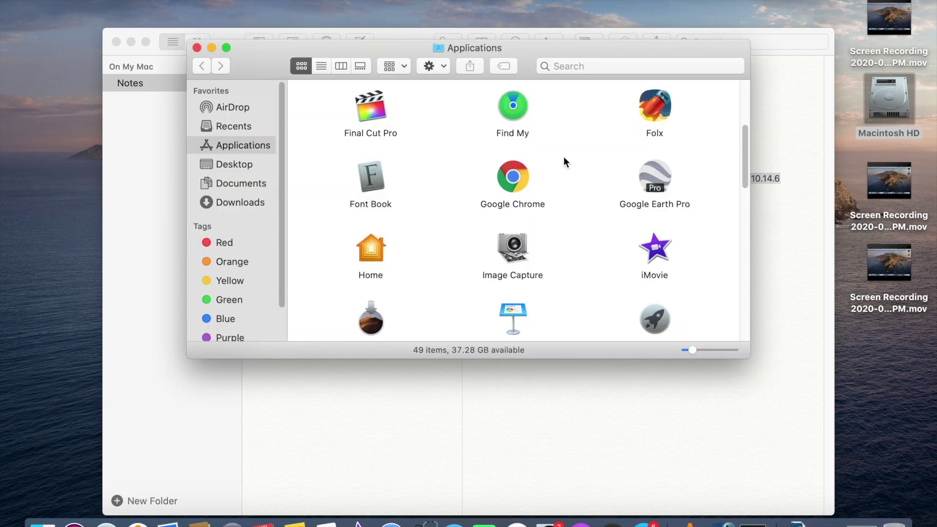
{"action": "left_click_drag", "start_coordinate": [746, 171], "coordinate": [743, 201]}
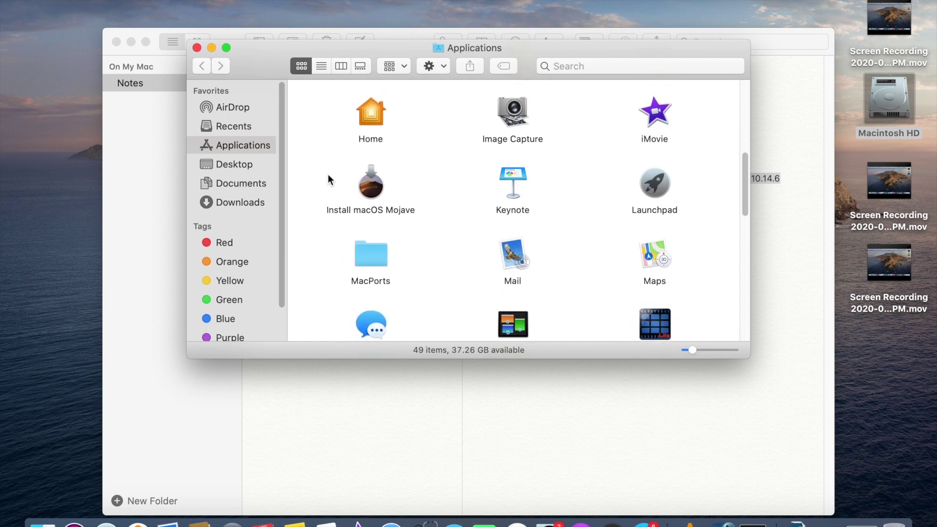
{"action": "left_click_drag", "start_coordinate": [328, 174], "coordinate": [346, 222]}
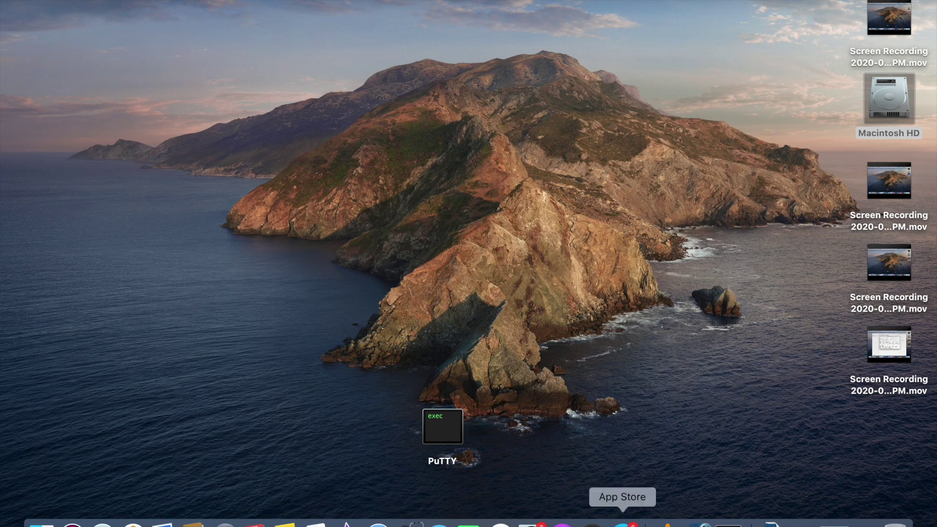
Search the App Store for 'parellel desktop' and get and install Parallels Desktop
{"action": "left_click", "coordinate": [622, 523]}
{"action": "left_click", "coordinate": [622, 521]}
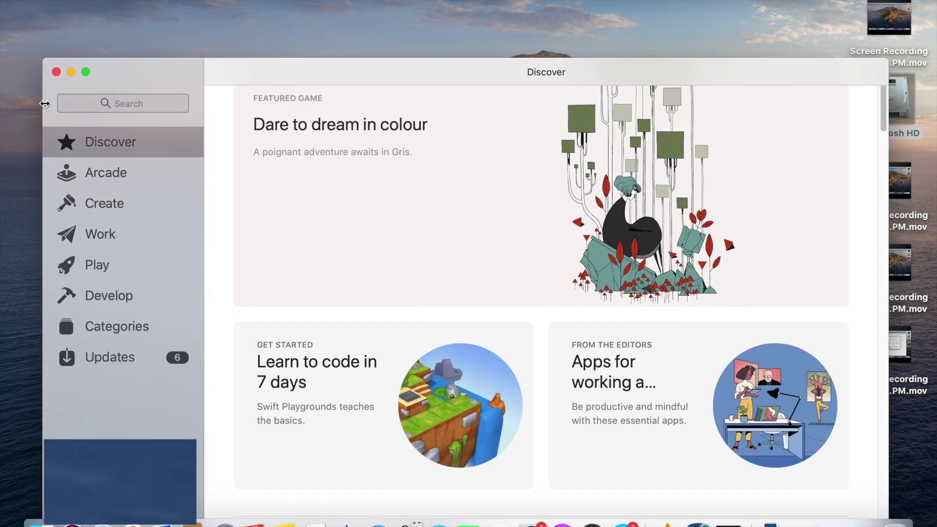
{"action": "left_click", "coordinate": [105, 104]}
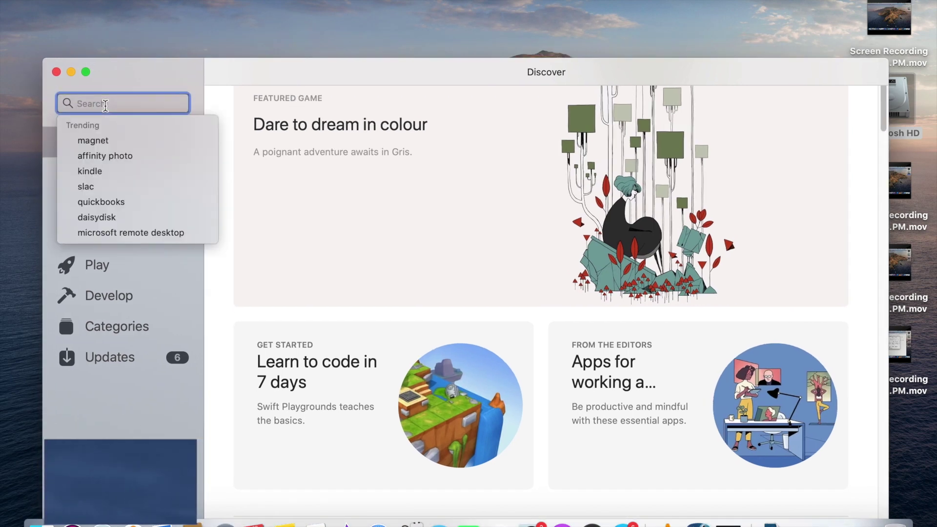
{"action": "type", "text": "parelle"}
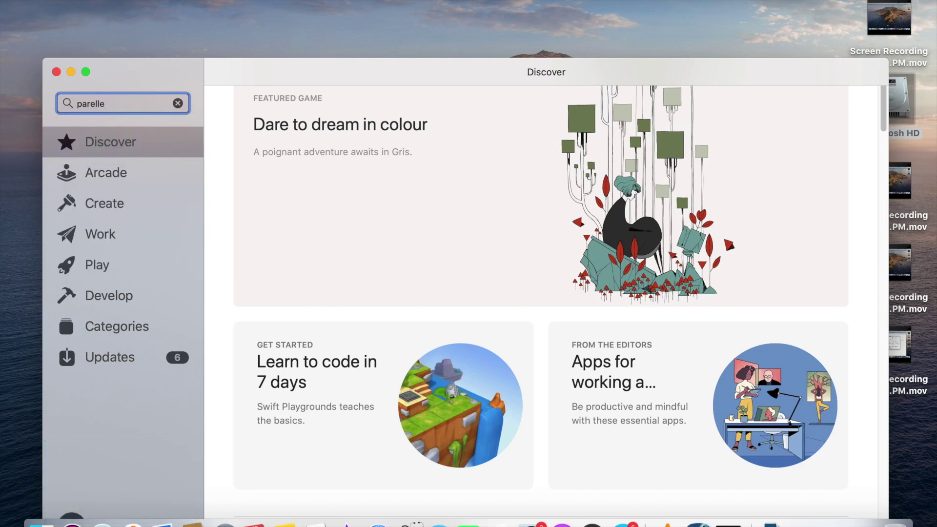
{"action": "type", "text": "l desktop"}
{"action": "key", "text": "Return"}
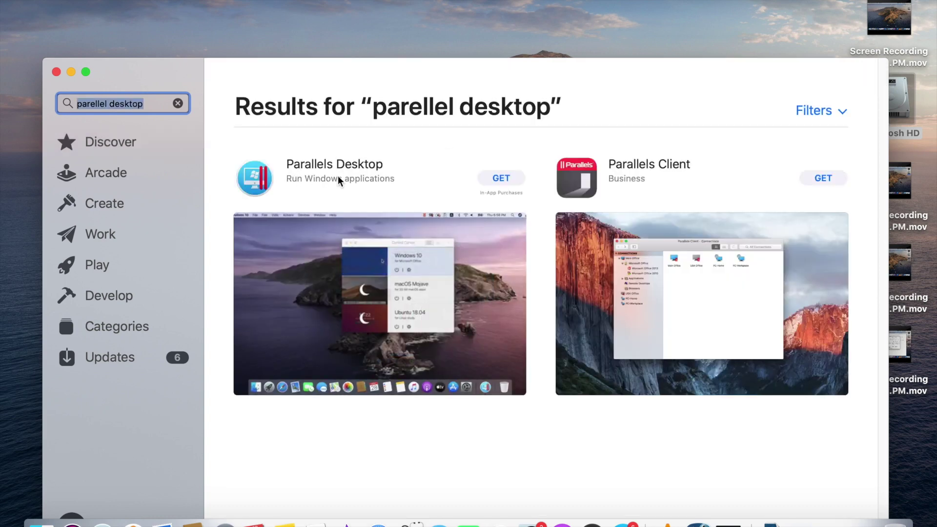
{"action": "left_click", "coordinate": [498, 178]}
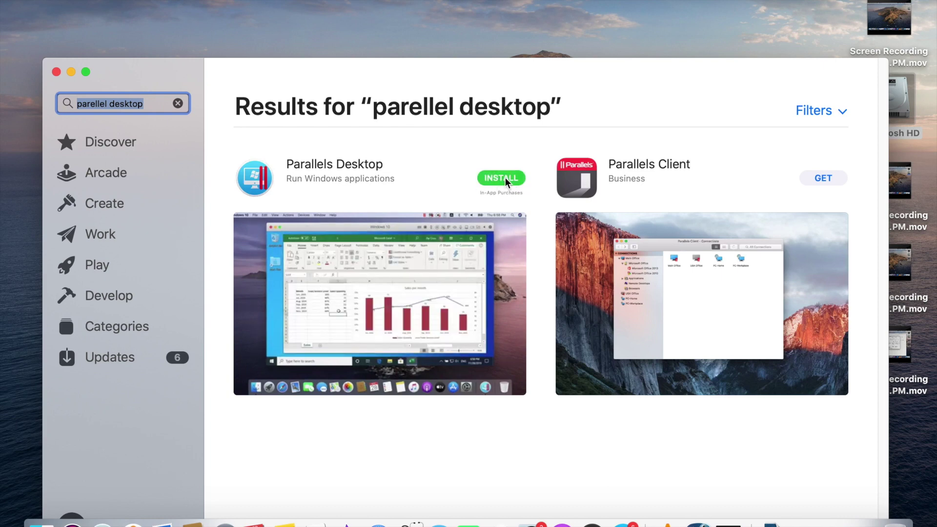
{"action": "left_click", "coordinate": [505, 178]}
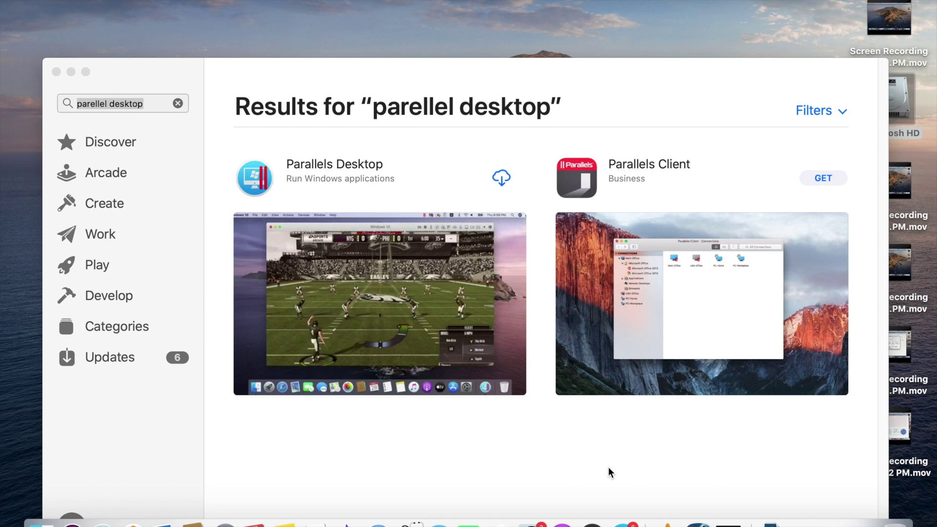
Start downloading Parallels Desktop
{"action": "left_click", "coordinate": [500, 178]}
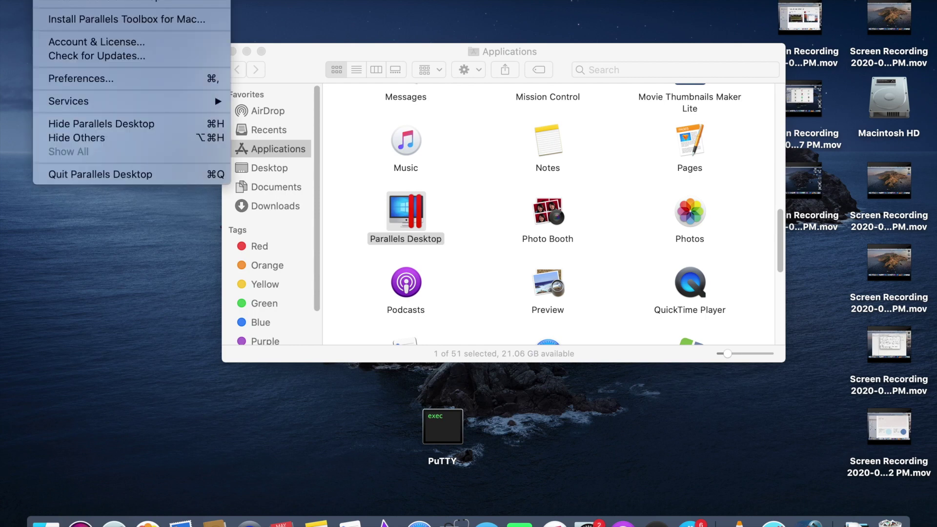
Install Parallels Toolbox for Mac, accepting its license, then launch Parallels Desktop
{"action": "left_click", "coordinate": [95, 23]}
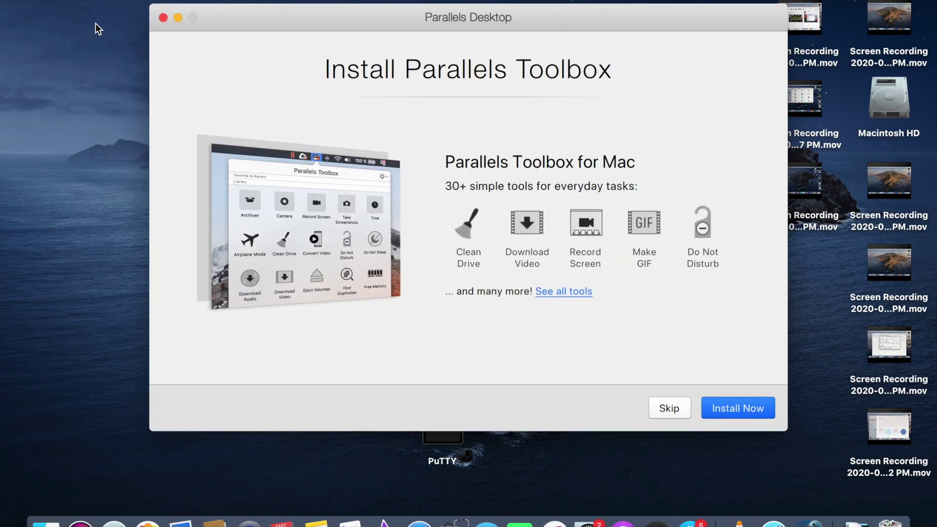
{"action": "left_click", "coordinate": [737, 409]}
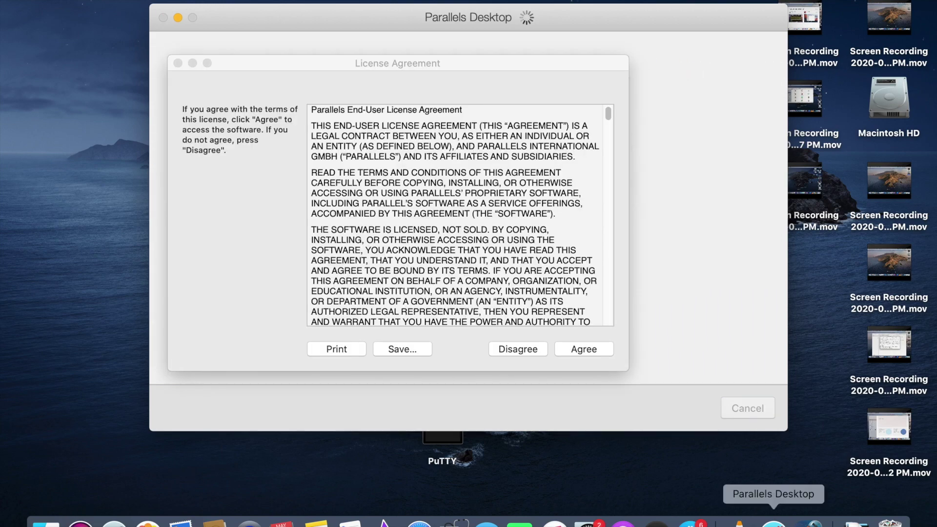
{"action": "left_click", "coordinate": [593, 345]}
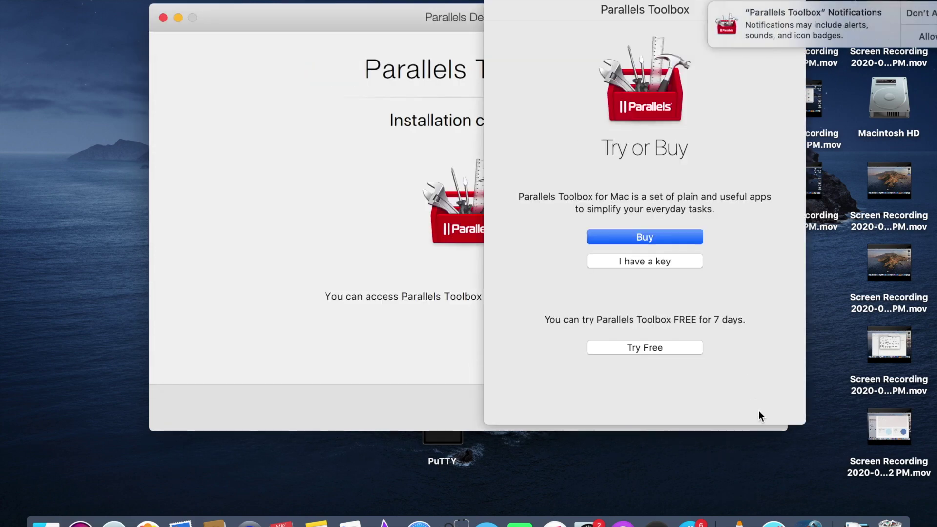
{"action": "left_click", "coordinate": [479, 336]}
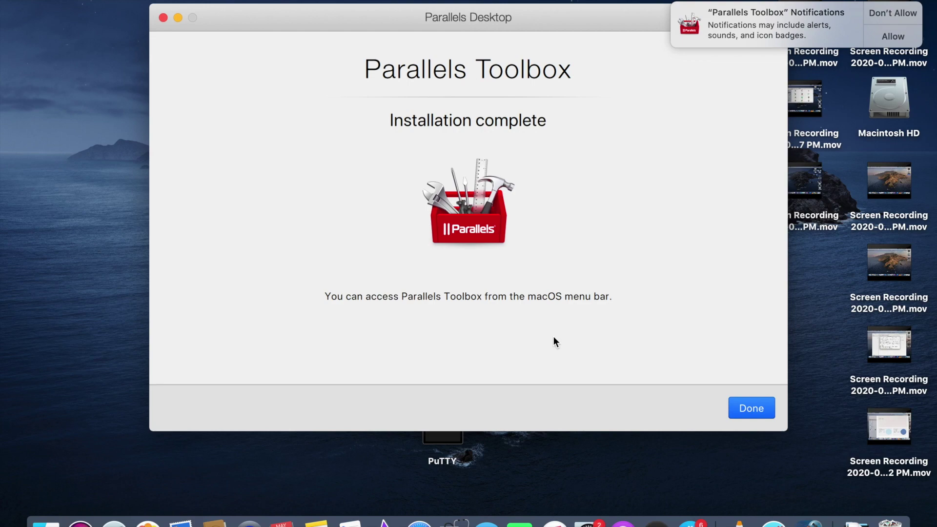
{"action": "left_click", "coordinate": [745, 413]}
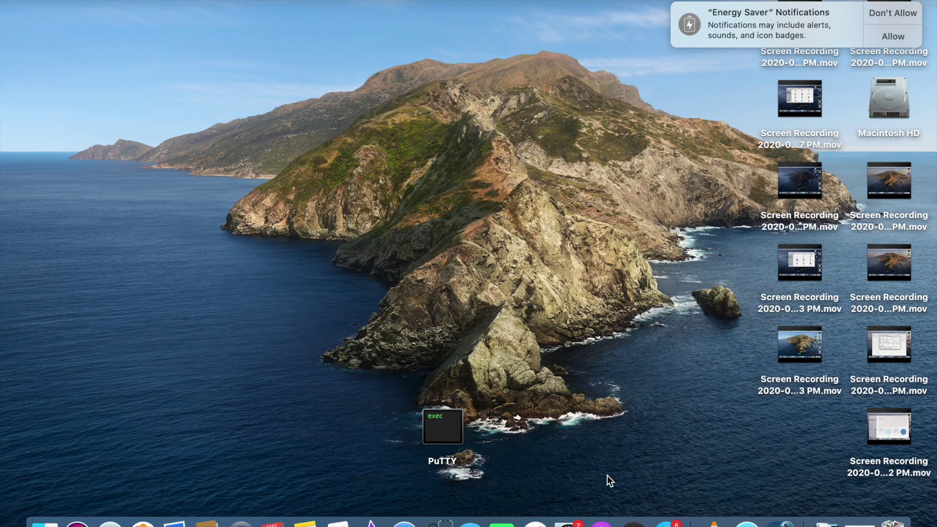
{"action": "left_click", "coordinate": [752, 523]}
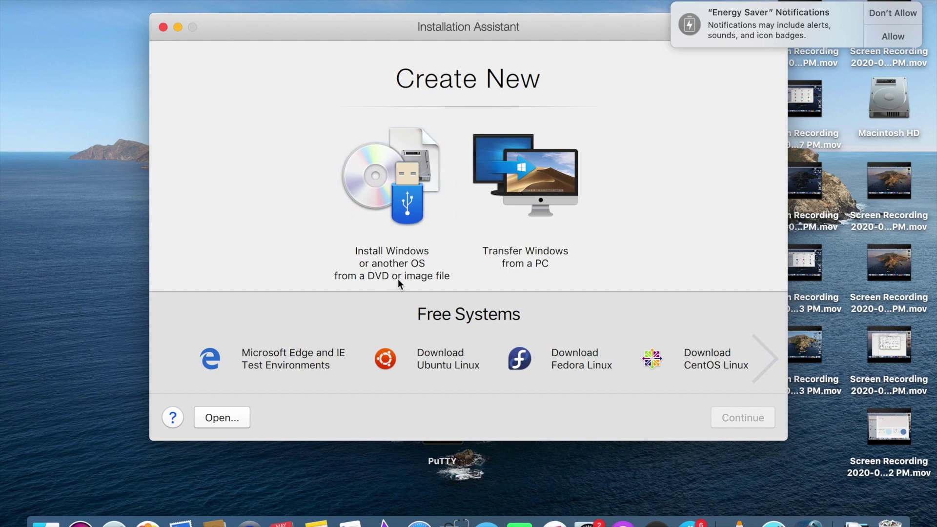
Choose installing an OS from a DVD or image file and search for installation images
{"action": "left_click", "coordinate": [390, 197]}
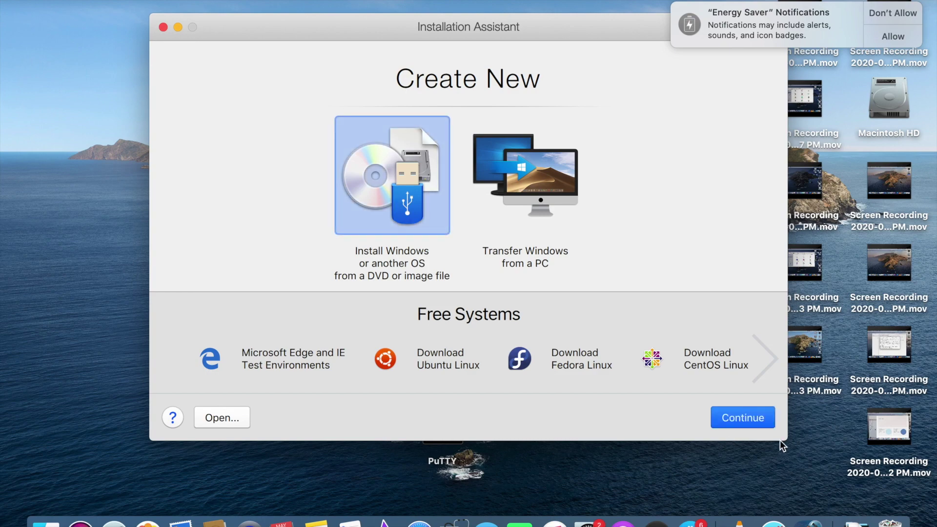
{"action": "left_click", "coordinate": [750, 417]}
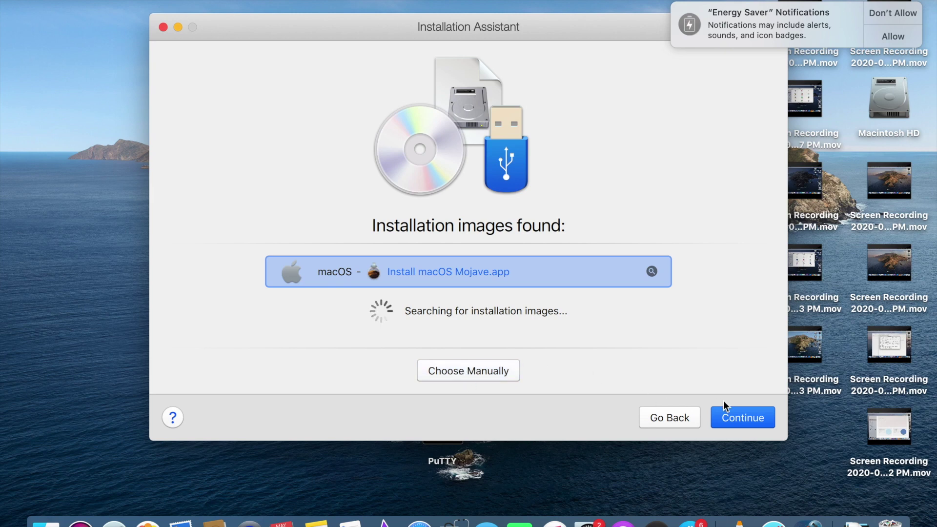
Create the bootable macOS image file from Install macOS Mojave.app, saving it to the Desktop
{"action": "left_click", "coordinate": [738, 417]}
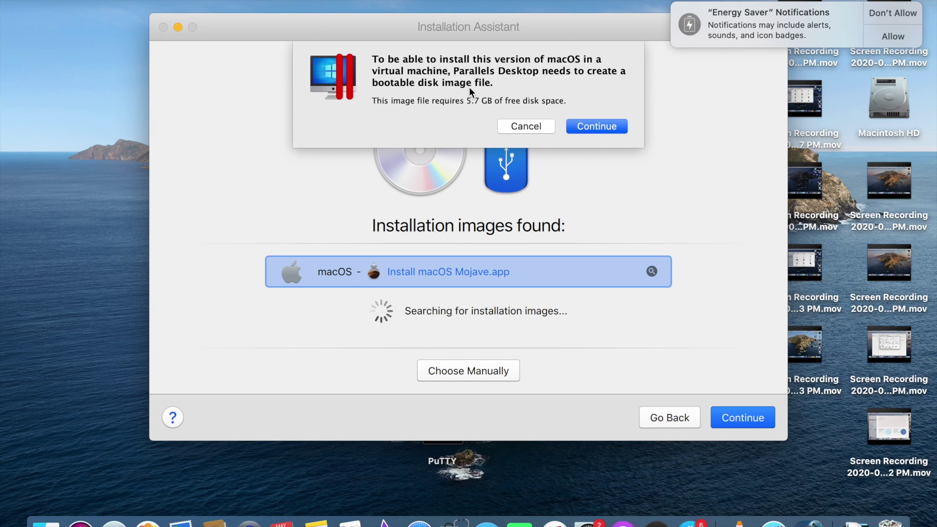
{"action": "left_click", "coordinate": [601, 128]}
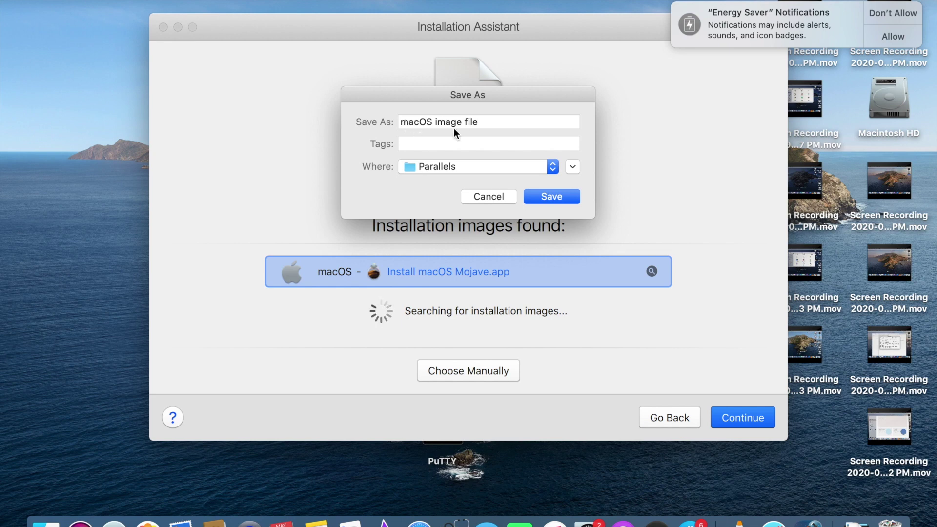
{"action": "left_click", "coordinate": [457, 168]}
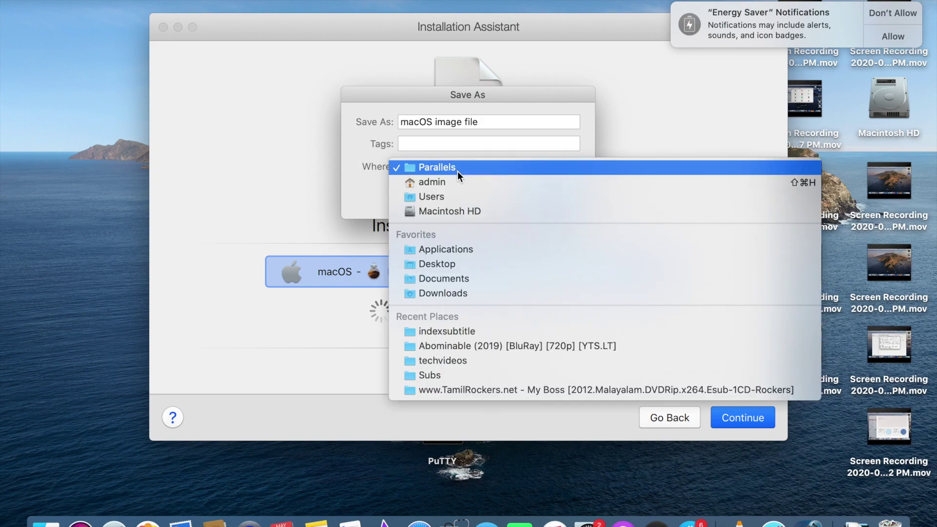
{"action": "left_click", "coordinate": [462, 211]}
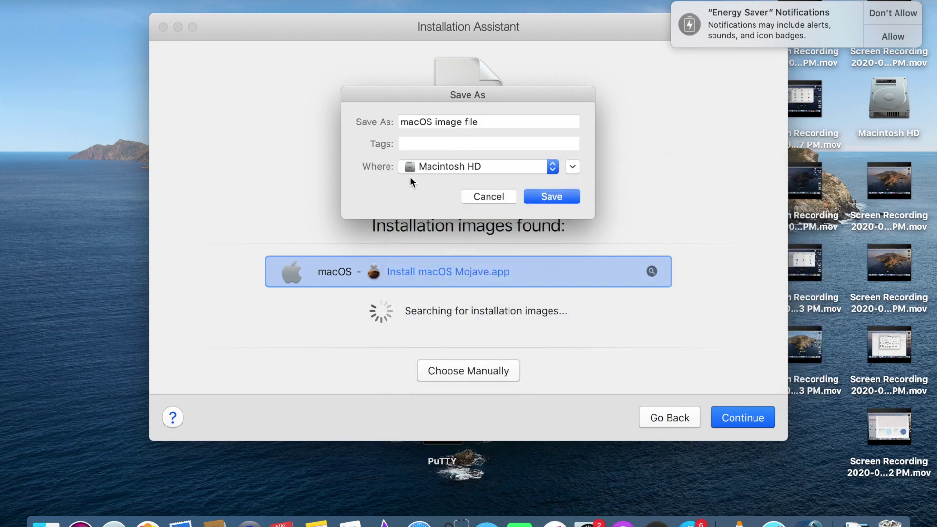
{"action": "left_click", "coordinate": [492, 167]}
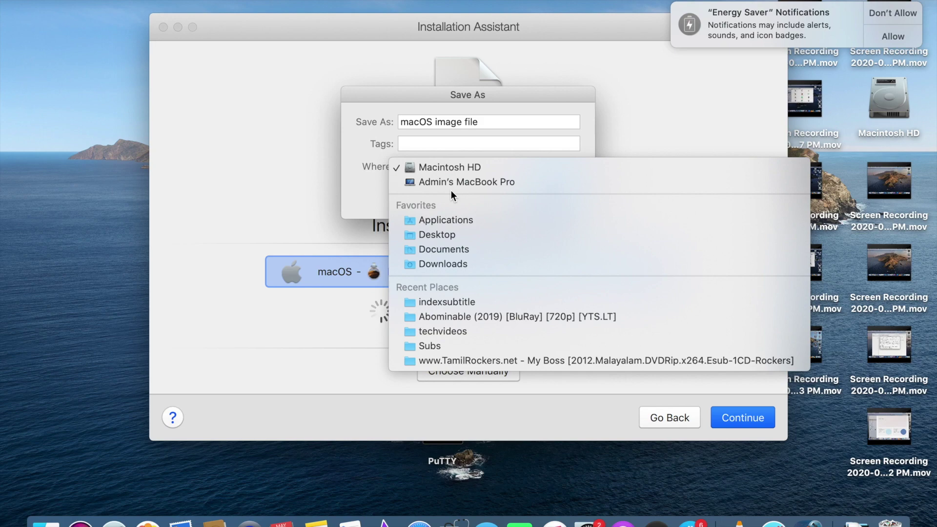
{"action": "left_click", "coordinate": [450, 235]}
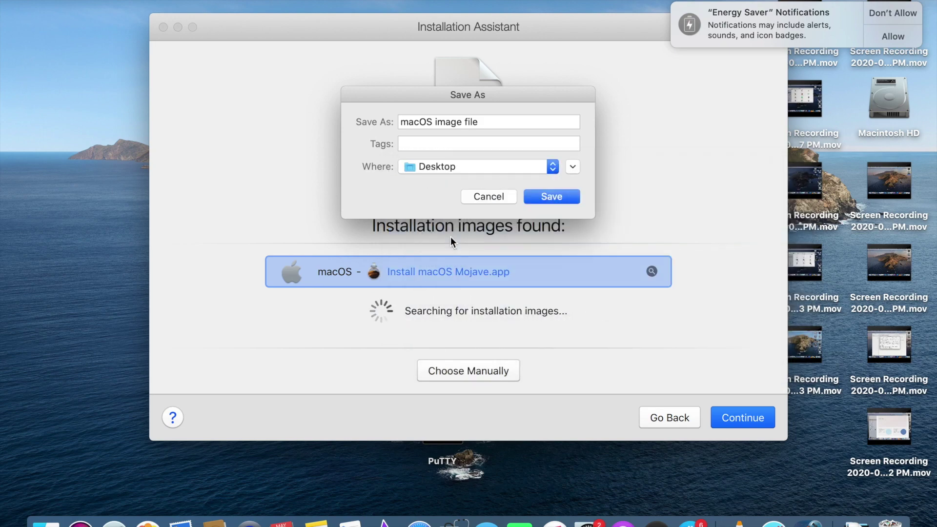
{"action": "left_click", "coordinate": [555, 195]}
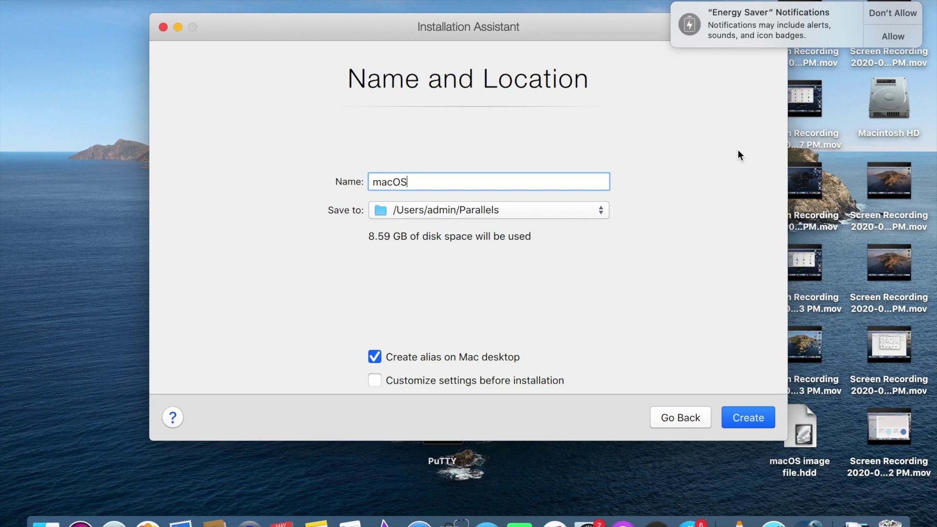
Replace the default virtual machine name with 'Macos Mojave'
{"action": "key", "text": "BackSpace"}
{"action": "key", "text": "BackSpace"}
{"action": "key", "text": "BackSpace"}
{"action": "key", "text": "BackSpace"}
{"action": "key", "text": "BackSpace"}
{"action": "type", "text": "Macos Mojave"}
Create the virtual machine and raise its memory to 2060 MB in the hardware settings
{"action": "left_click", "coordinate": [743, 421]}
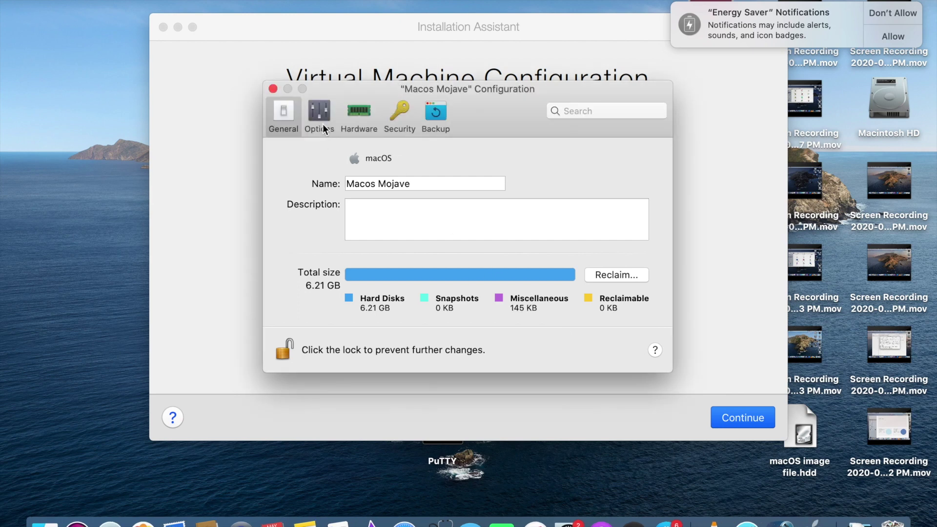
{"action": "left_click", "coordinate": [359, 117]}
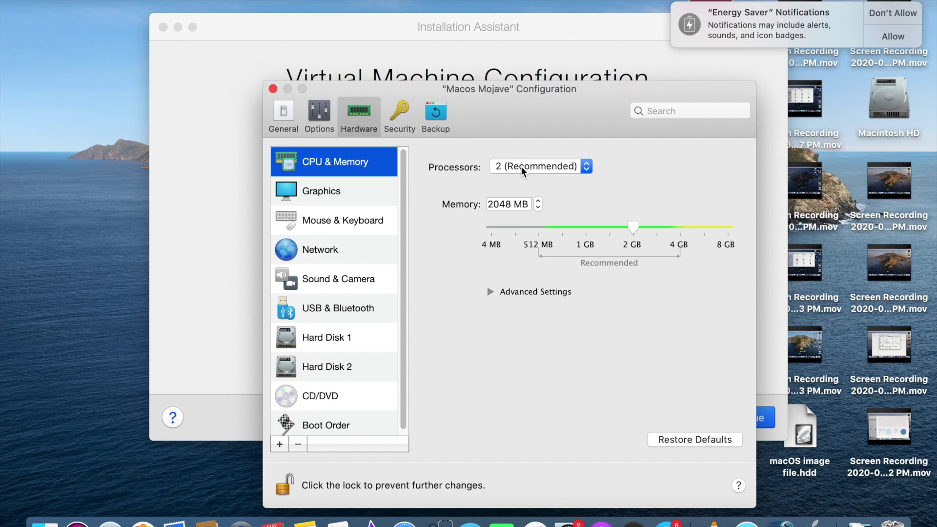
{"action": "left_click", "coordinate": [521, 205]}
{"action": "left_click", "coordinate": [538, 202]}
{"action": "double_click", "coordinate": [538, 202]}
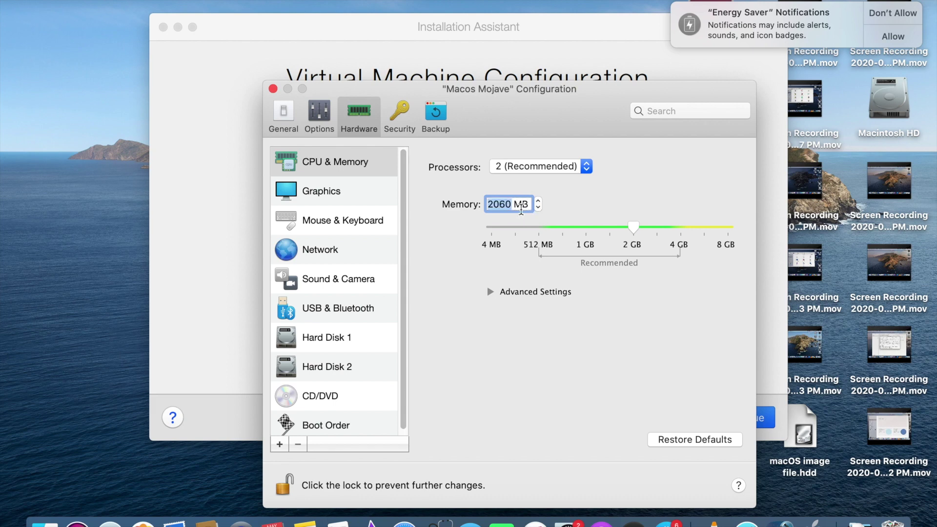
Keep 2 processors and view Hard Disk 1's 64 GB settings
{"action": "left_click", "coordinate": [586, 172]}
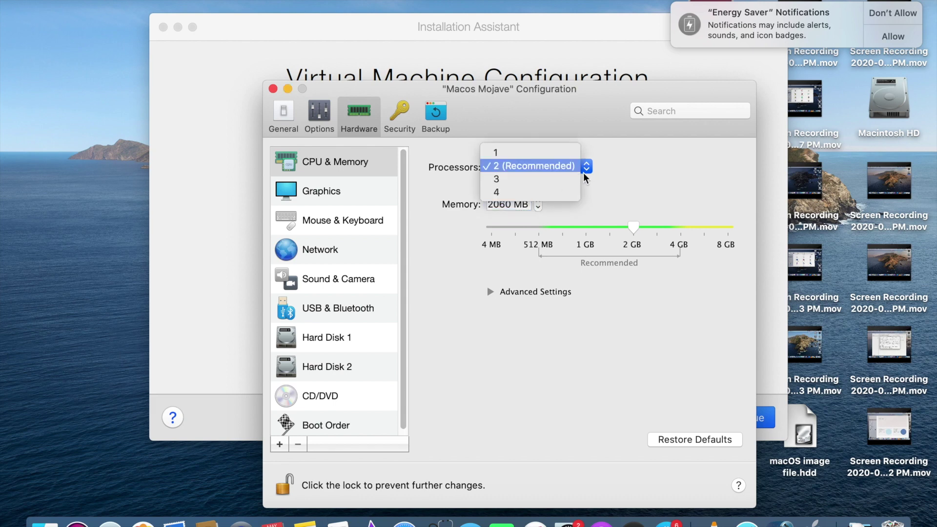
{"action": "left_click", "coordinate": [619, 197]}
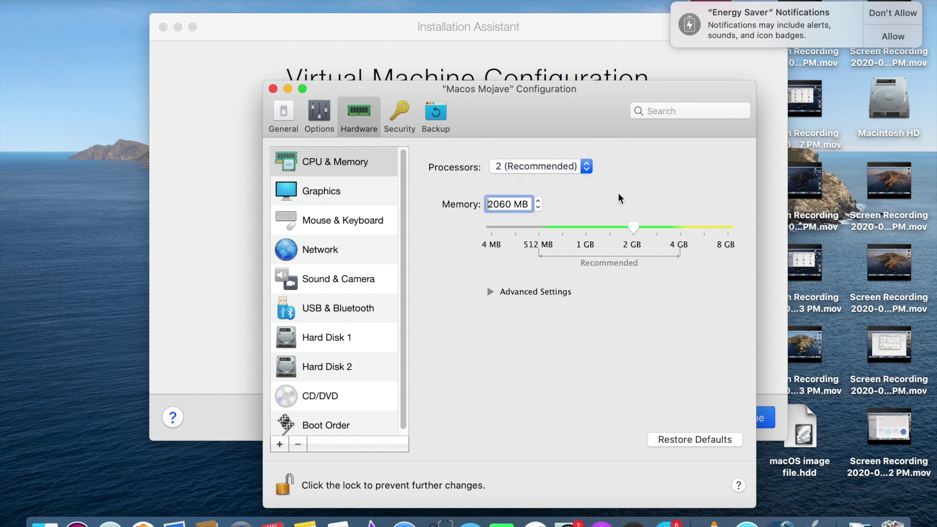
{"action": "left_click", "coordinate": [316, 376]}
{"action": "left_click", "coordinate": [323, 346]}
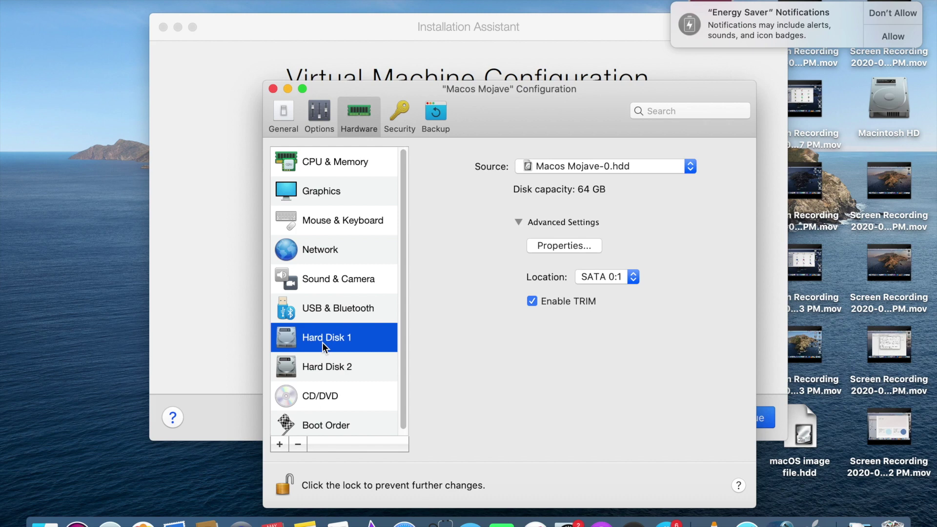
Resize Hard Disk 1 from 64 GB to 32 GB in its Properties, then close the configuration
{"action": "left_click", "coordinate": [519, 223]}
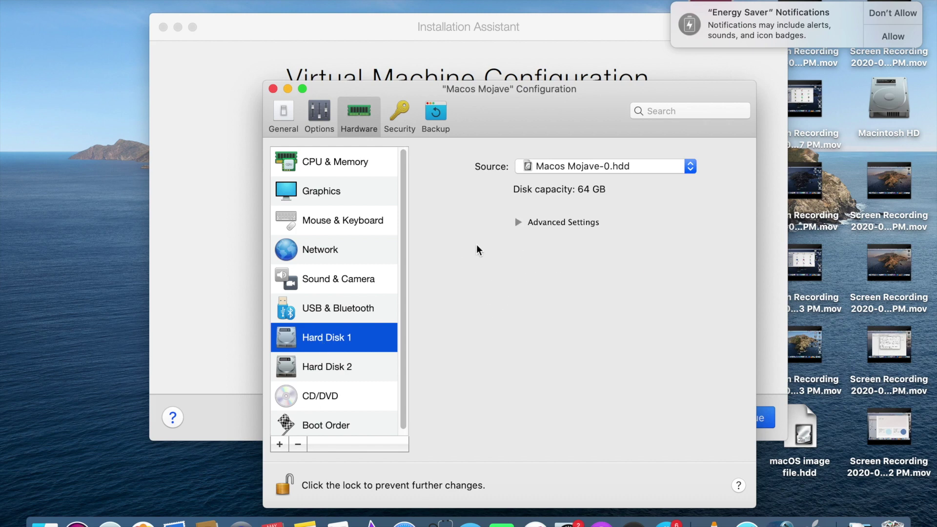
{"action": "left_click", "coordinate": [517, 223]}
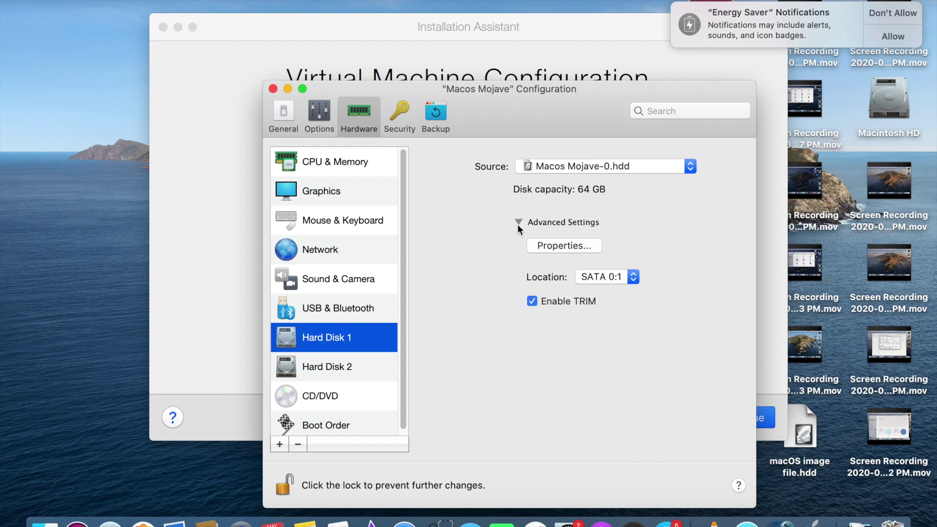
{"action": "left_click", "coordinate": [543, 244]}
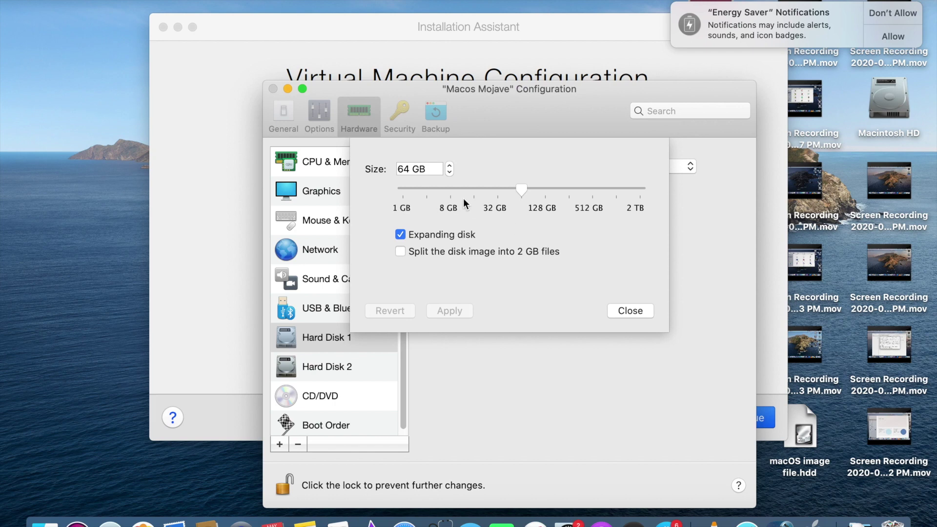
{"action": "left_click_drag", "start_coordinate": [523, 186], "coordinate": [500, 189]}
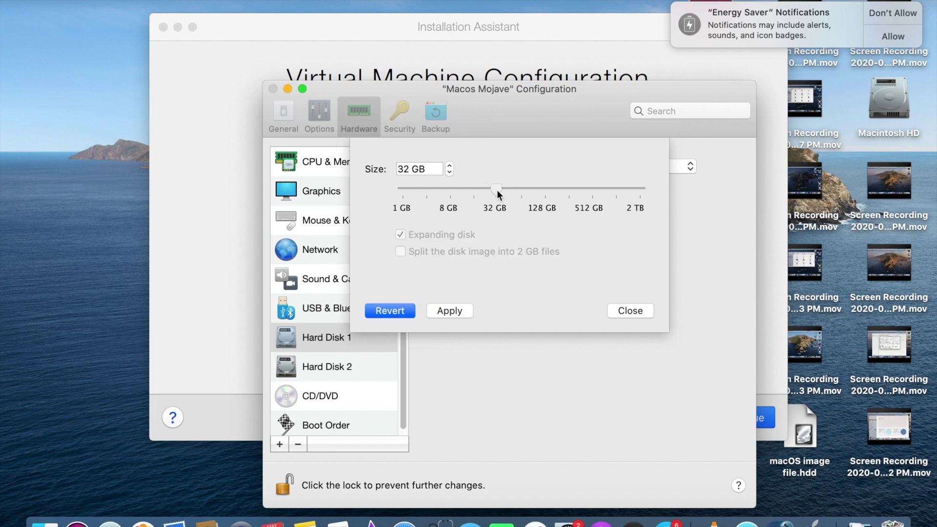
{"action": "left_click", "coordinate": [461, 307]}
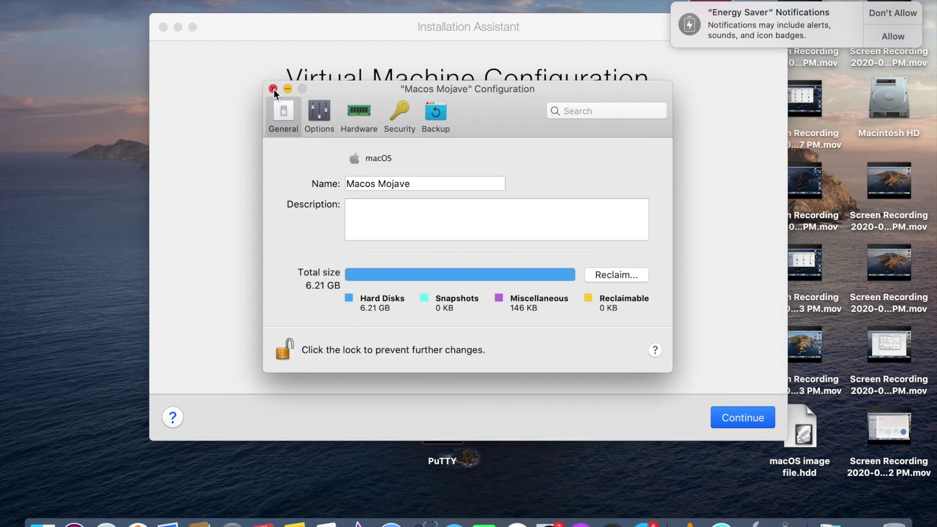
{"action": "left_click", "coordinate": [273, 88]}
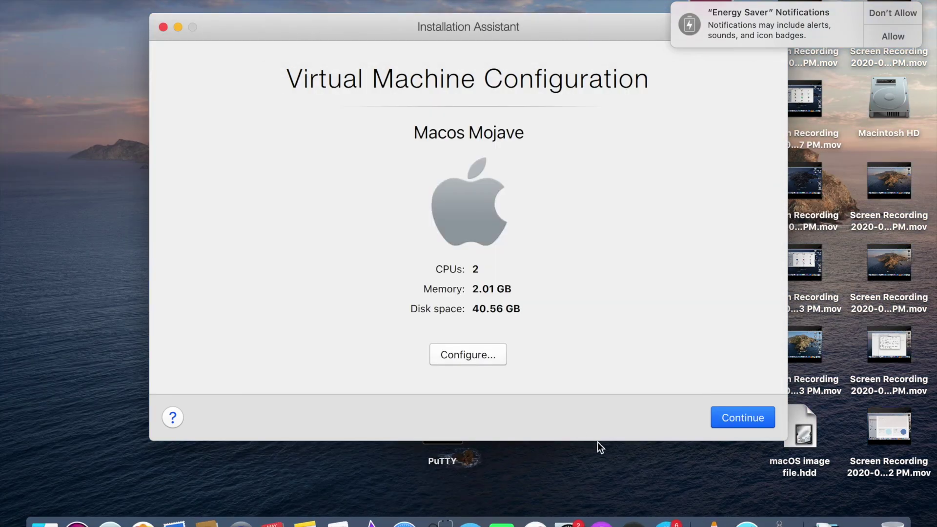
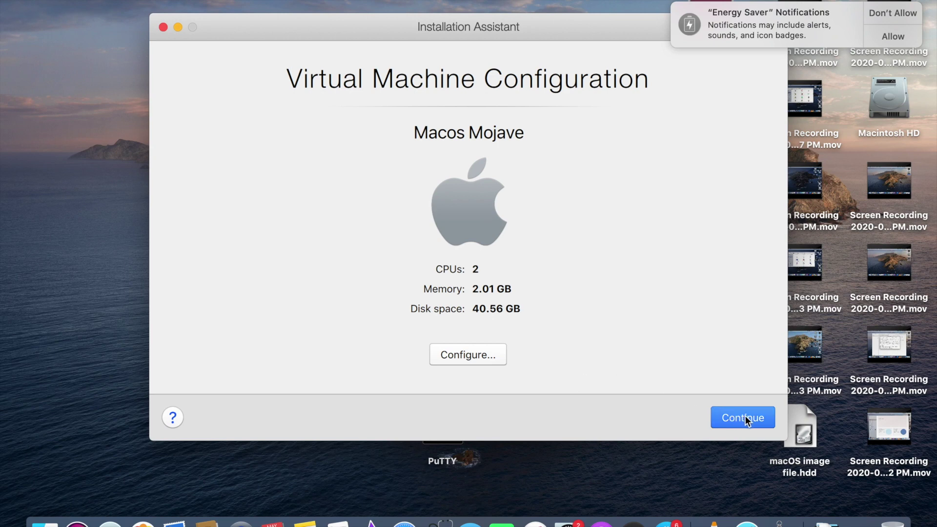
Start the Macos Mojave virtual machine and choose English as the language
{"action": "left_click", "coordinate": [744, 418]}
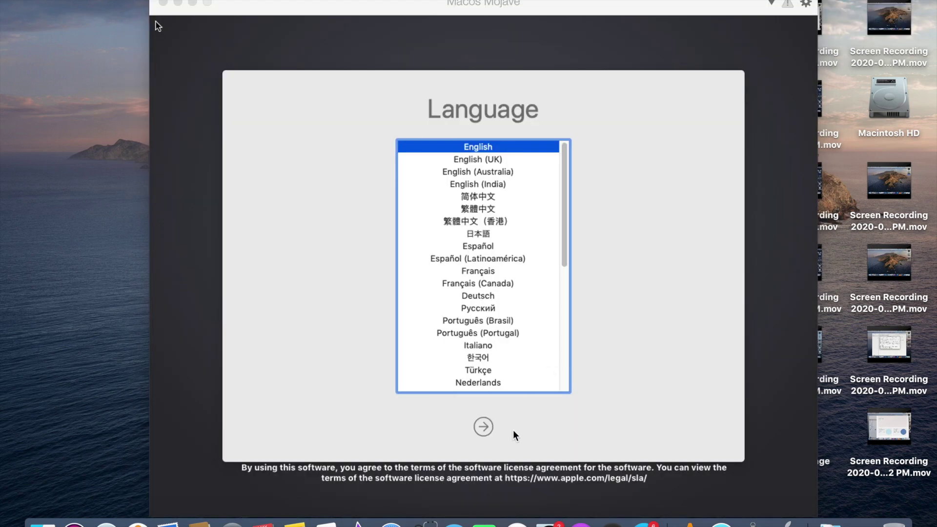
{"action": "left_click", "coordinate": [484, 431]}
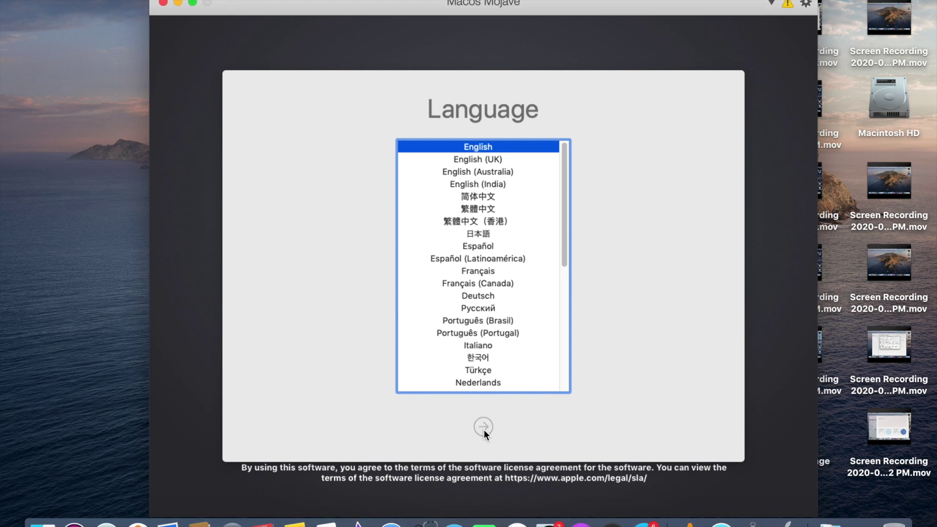
{"action": "left_click", "coordinate": [484, 427]}
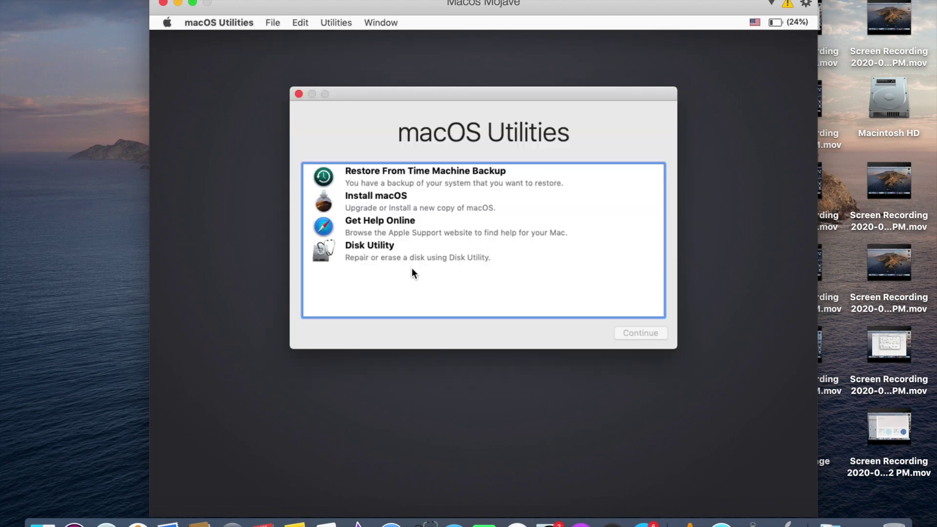
Choose Install macOS, agree to the license, and install onto Macintosh HD
{"action": "left_click", "coordinate": [392, 208]}
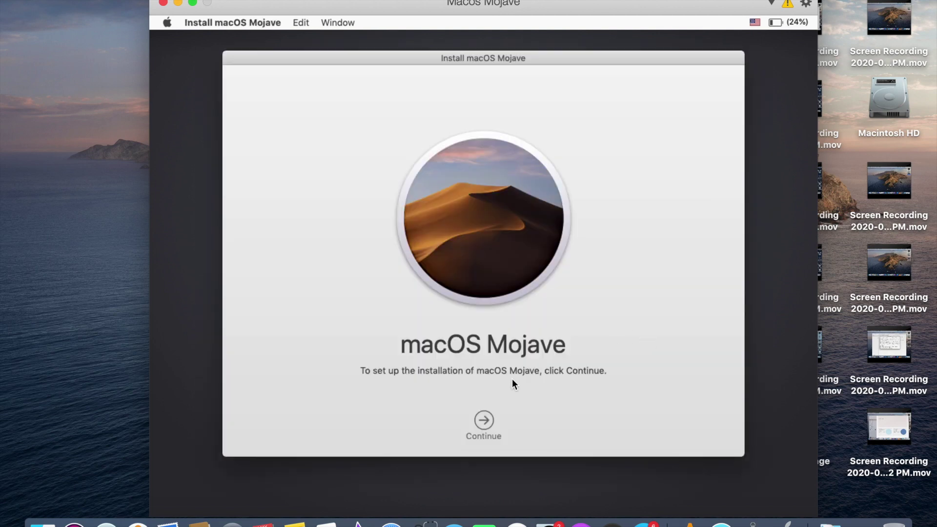
{"action": "left_click", "coordinate": [484, 421]}
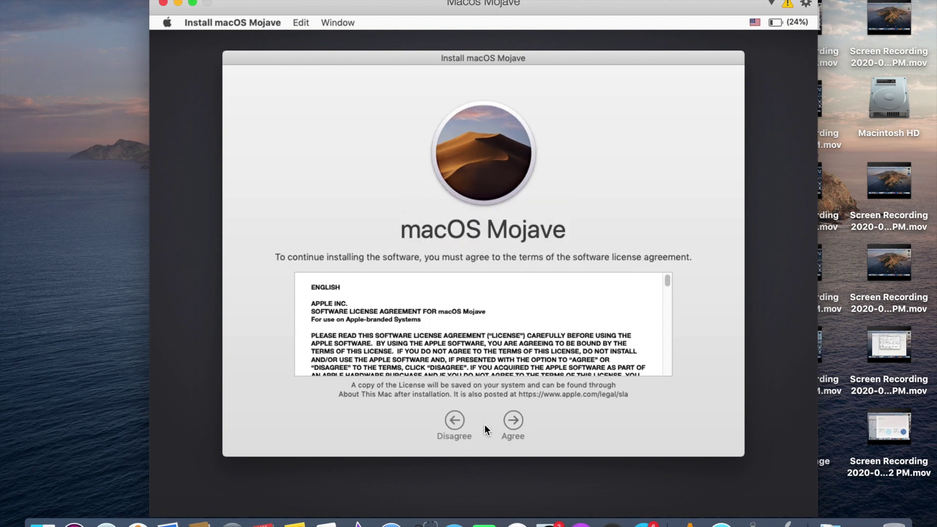
{"action": "left_click", "coordinate": [508, 420]}
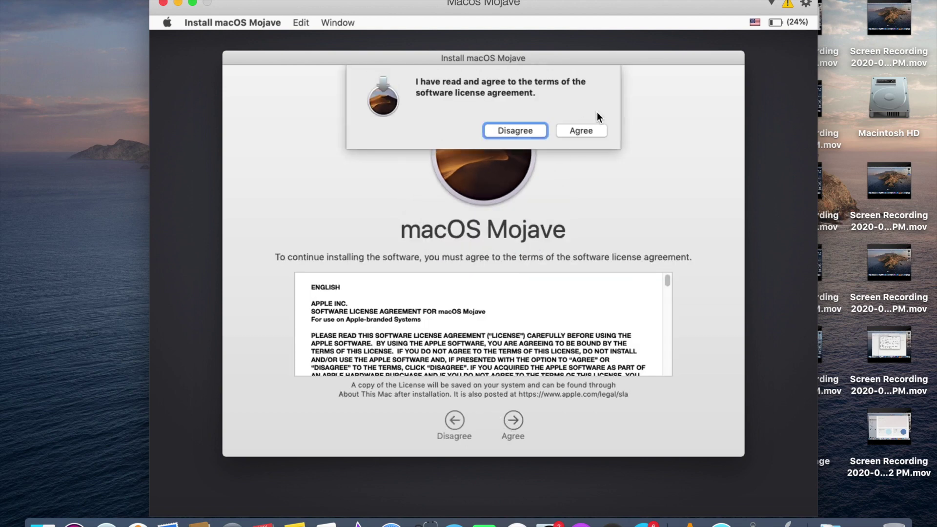
{"action": "left_click", "coordinate": [590, 132]}
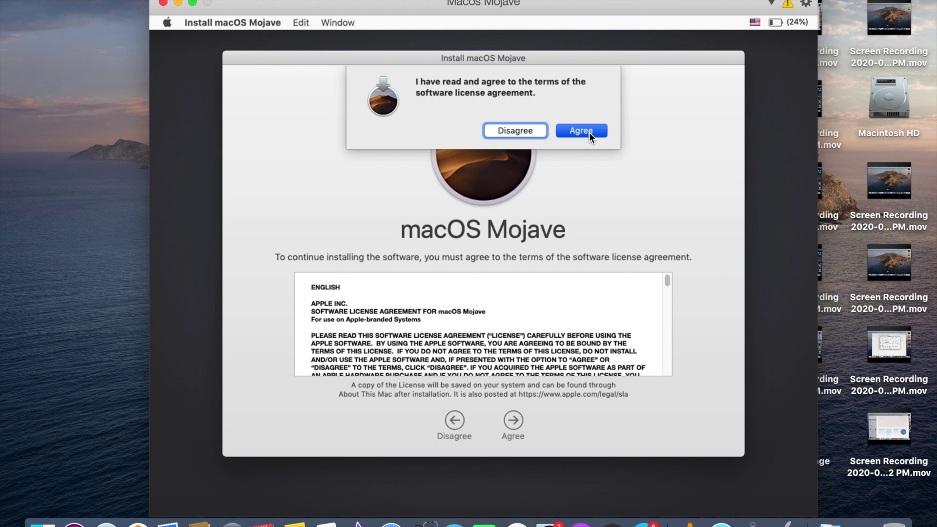
{"action": "left_click", "coordinate": [435, 346]}
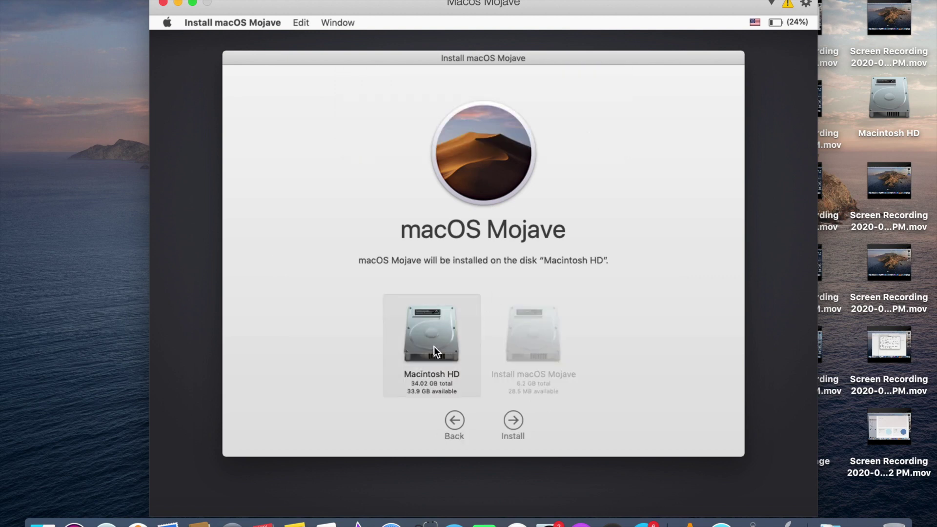
{"action": "left_click", "coordinate": [513, 423]}
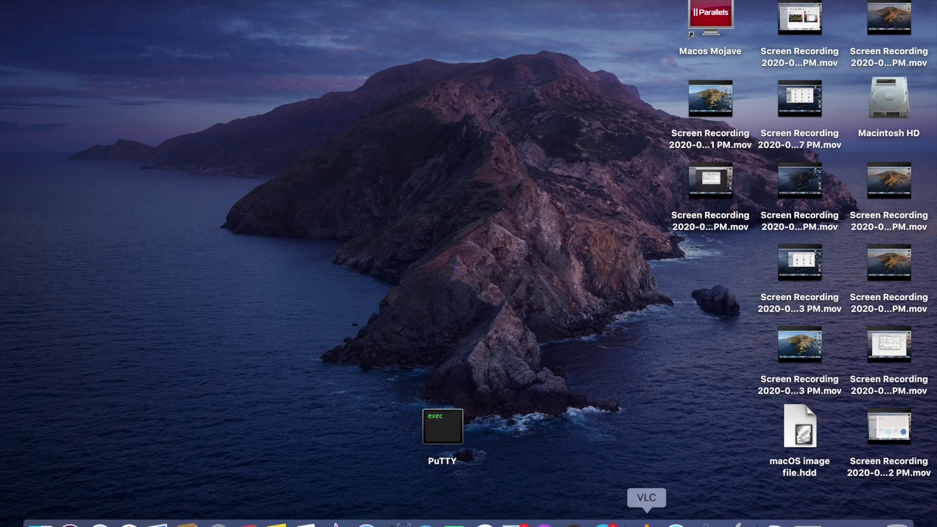
Pick United Arab Emirates as the country, keep the ABC keyboard, and pass the privacy notice
{"action": "left_click", "coordinate": [681, 522]}
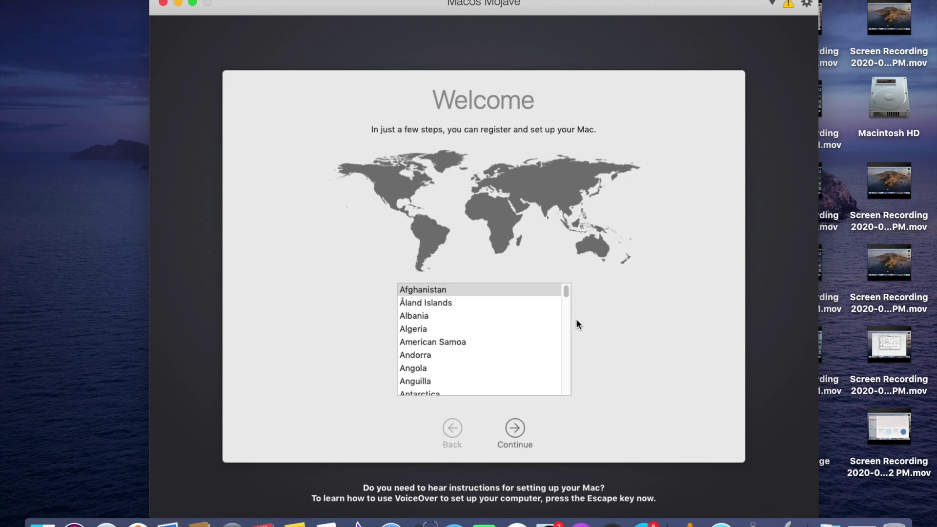
{"action": "left_click", "coordinate": [419, 329]}
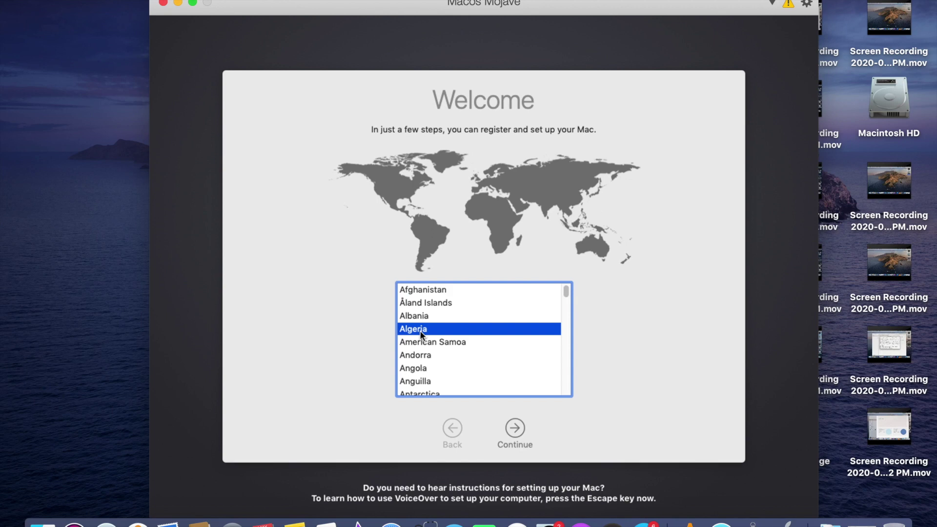
{"action": "key", "text": "u"}
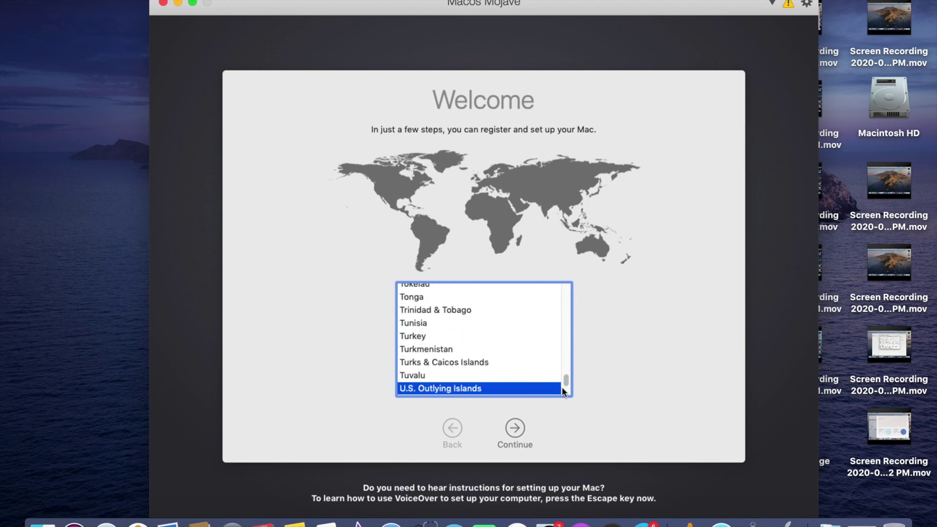
{"action": "scroll", "coordinate": [566, 384], "scroll_direction": "down", "scroll_amount": 3}
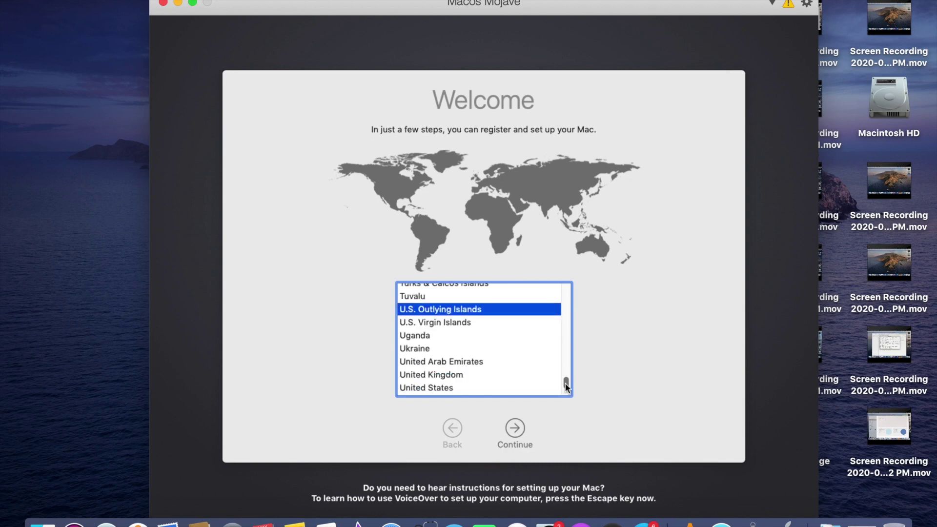
{"action": "left_click", "coordinate": [483, 361]}
{"action": "left_click", "coordinate": [513, 429]}
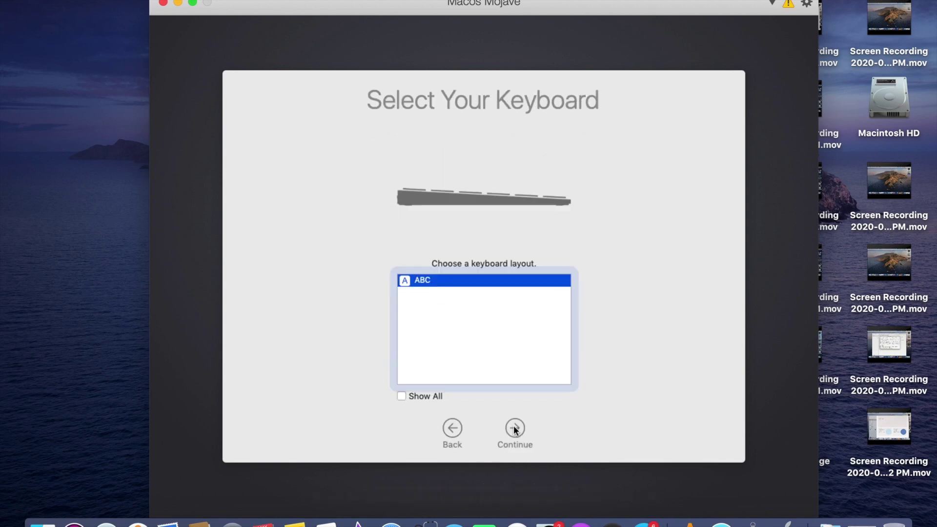
{"action": "left_click", "coordinate": [515, 427]}
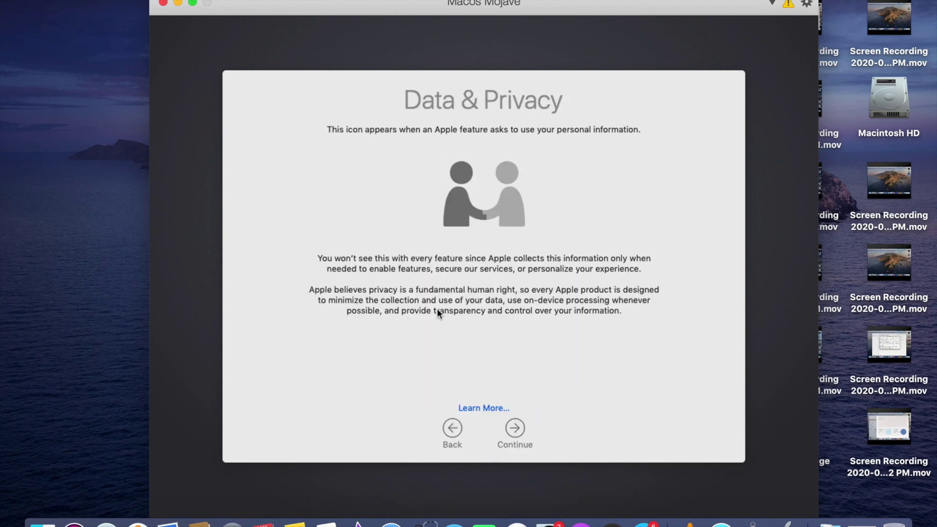
{"action": "left_click", "coordinate": [515, 429]}
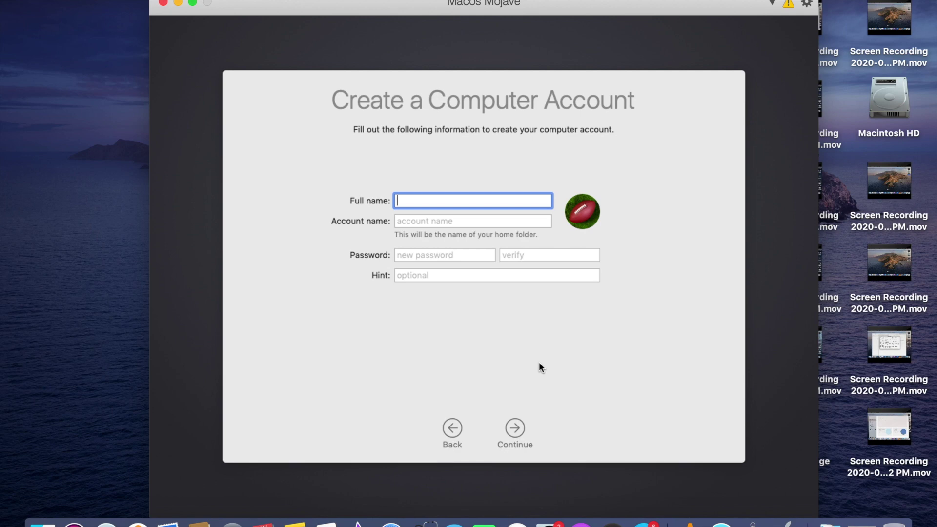
Enter a full name, auto-fill the account name, set a password, and continue
{"action": "left_click", "coordinate": [424, 220]}
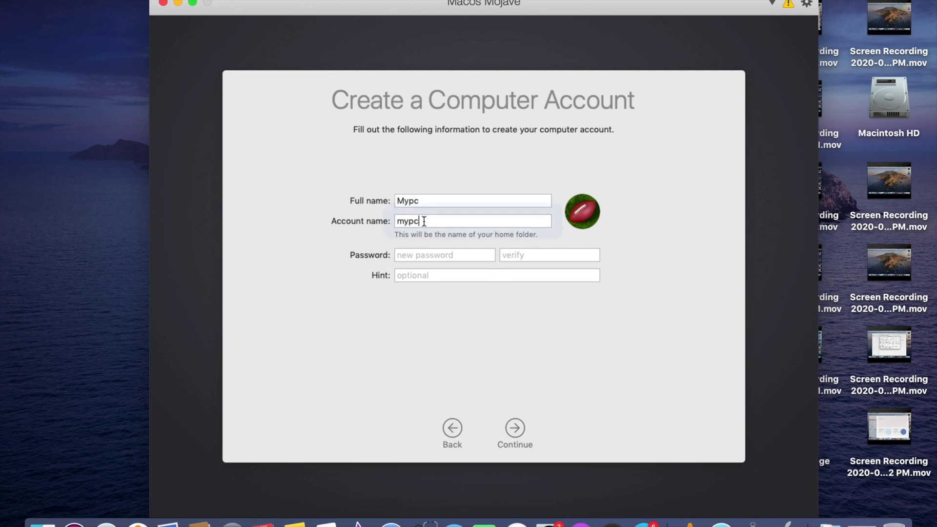
{"action": "left_click", "coordinate": [421, 254]}
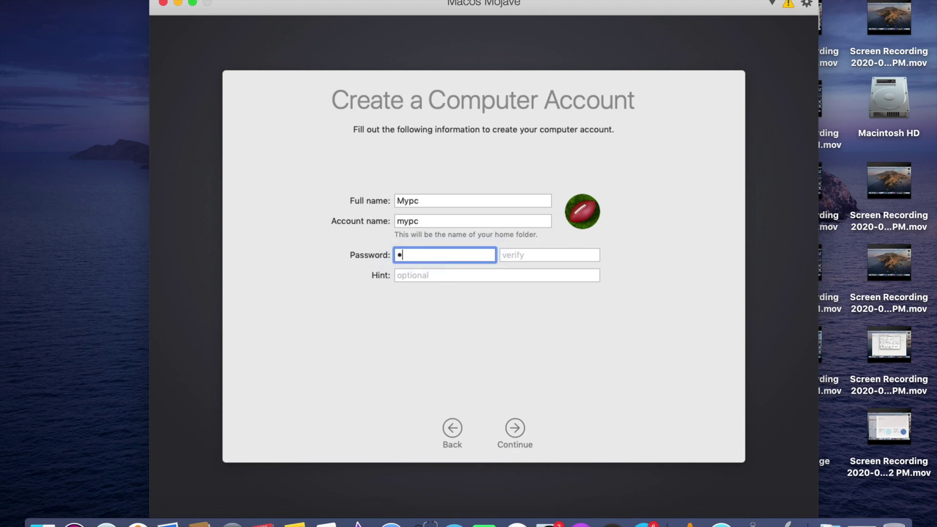
{"action": "left_click", "coordinate": [515, 430]}
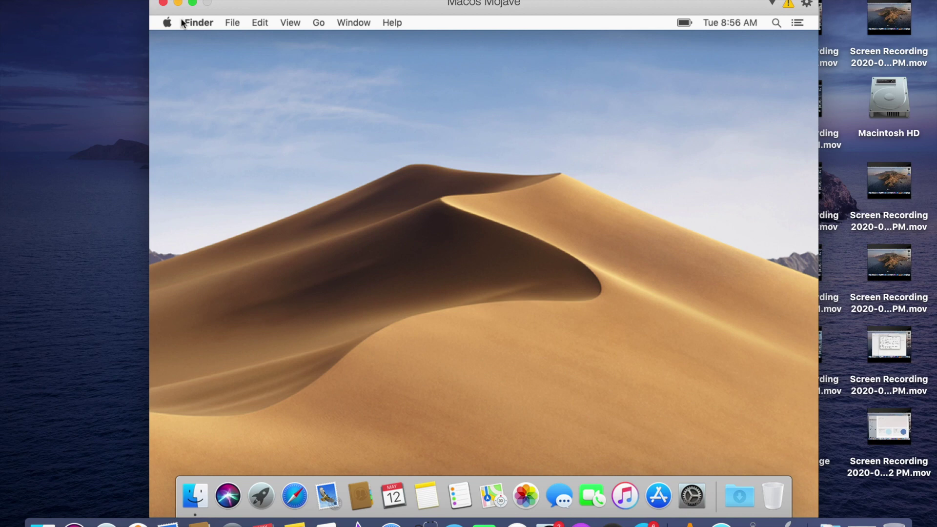
View About This Mac from the Apple menu, then close it
{"action": "left_click", "coordinate": [167, 23]}
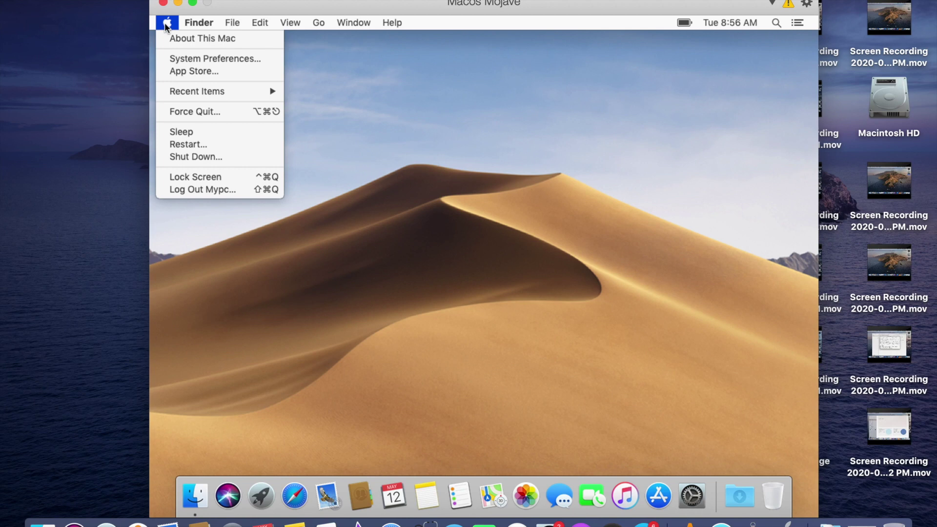
{"action": "left_click", "coordinate": [192, 43]}
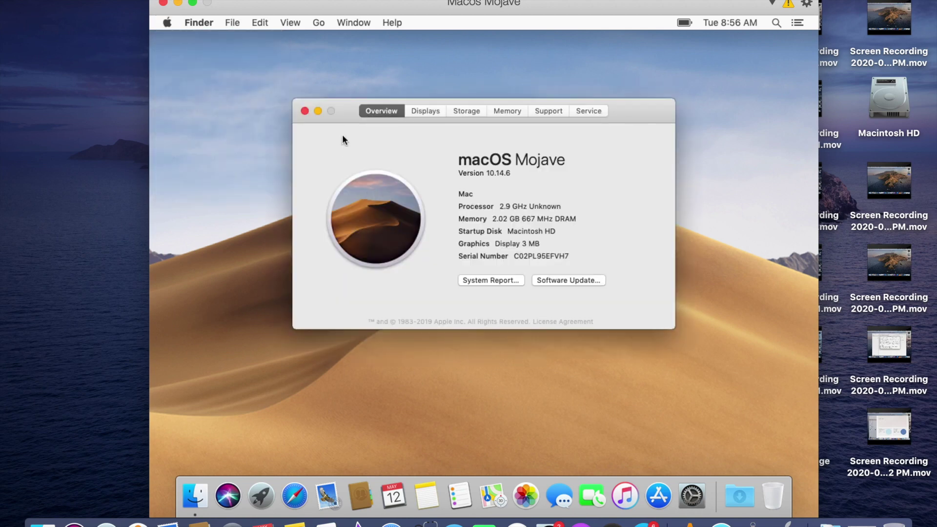
{"action": "left_click", "coordinate": [304, 111]}
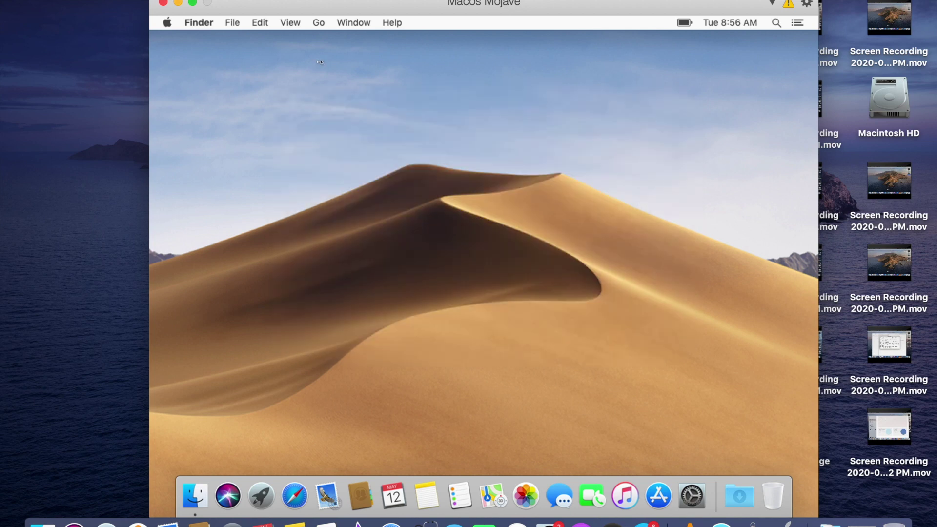
Browse the Finder Go, View and Window menus, then dismiss them on the desktop
{"action": "left_click", "coordinate": [319, 23]}
{"action": "mouse_move", "coordinate": [291, 22]}
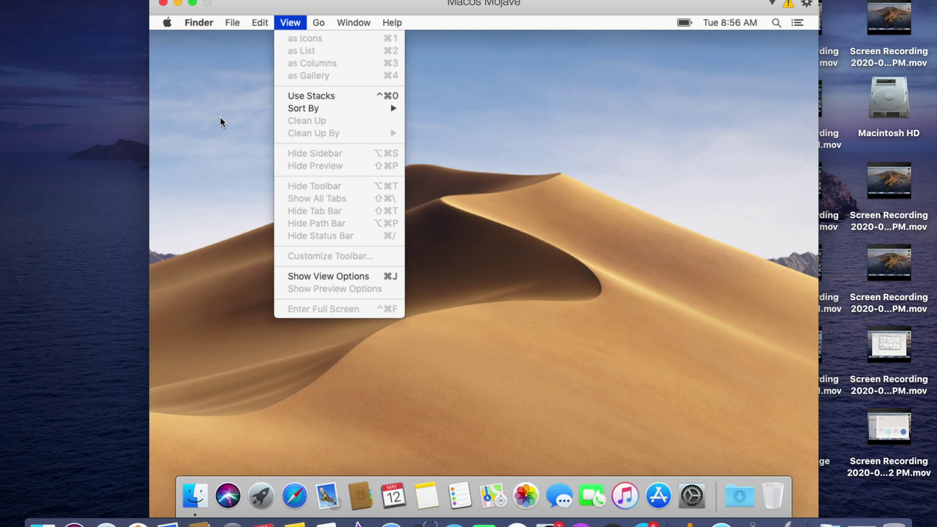
{"action": "mouse_move", "coordinate": [356, 24]}
{"action": "left_click", "coordinate": [417, 249]}
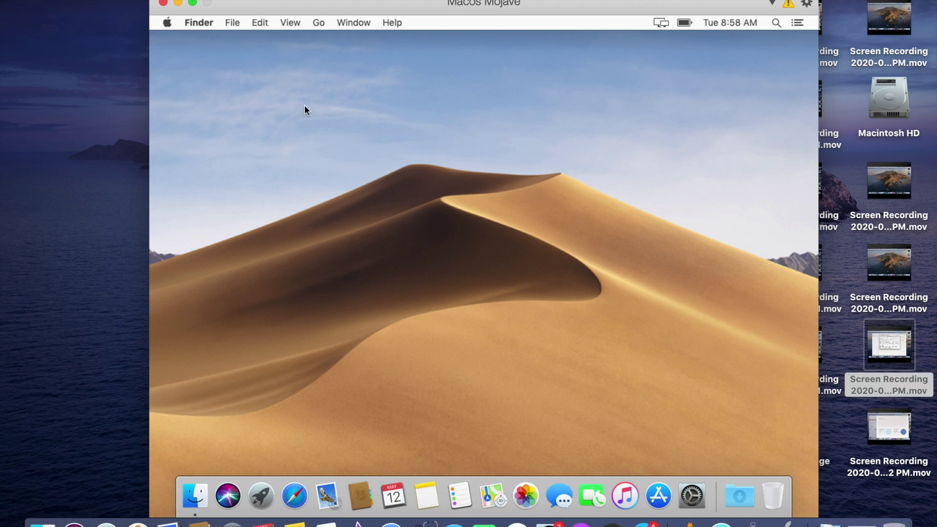
Install Parallels Tools from the Actions menu using the mounted disc, then restart the VM
{"action": "left_click", "coordinate": [244, 2]}
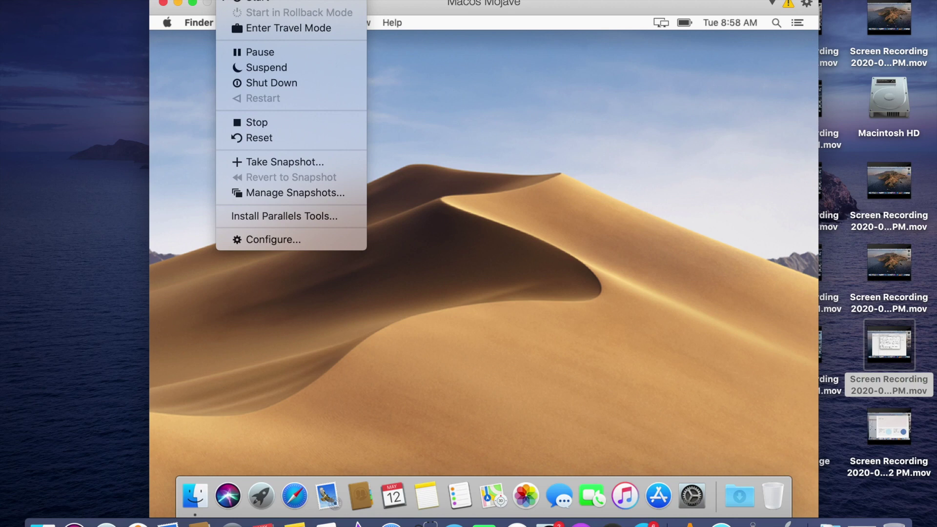
{"action": "left_click", "coordinate": [278, 215]}
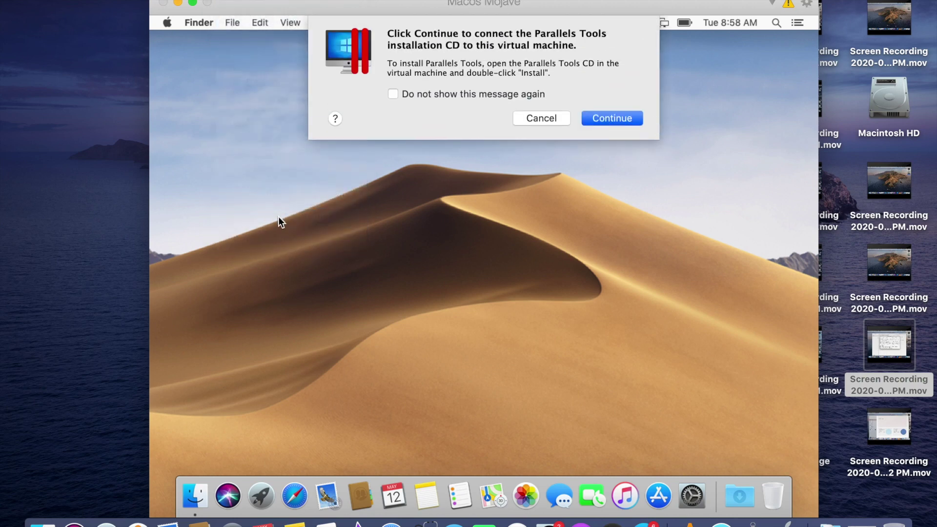
{"action": "left_click", "coordinate": [616, 122]}
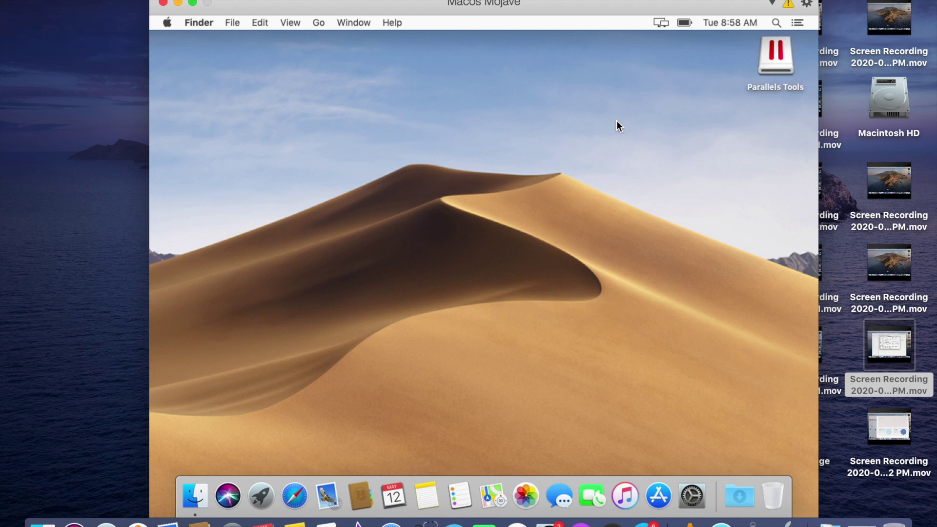
{"action": "left_click", "coordinate": [771, 66]}
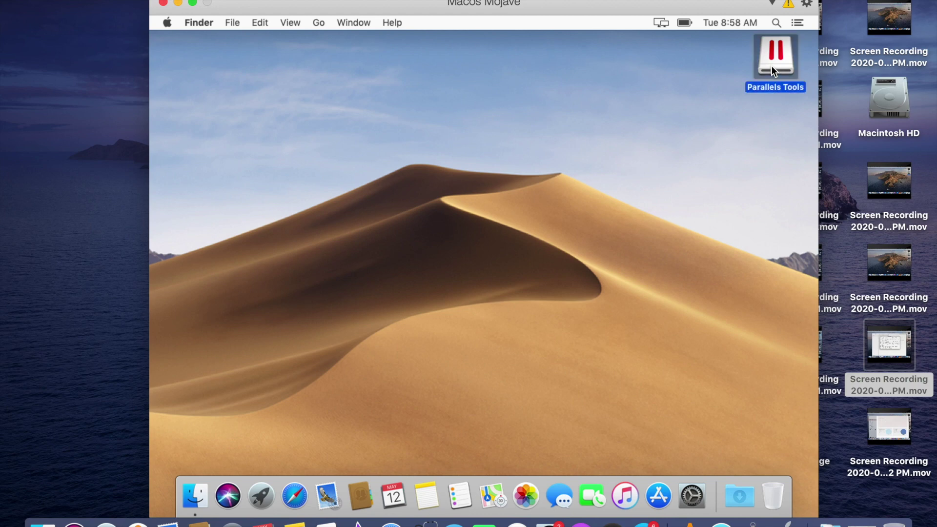
{"action": "double_click", "coordinate": [772, 66]}
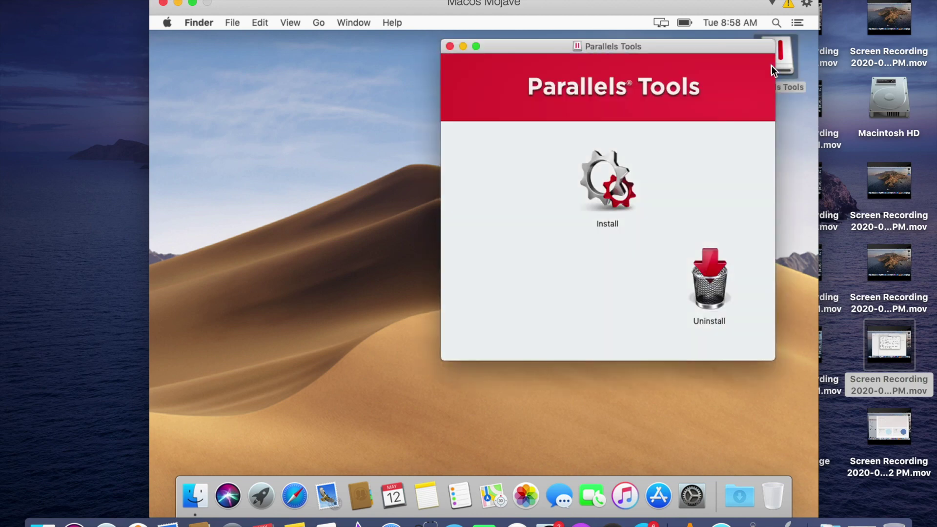
{"action": "double_click", "coordinate": [602, 195]}
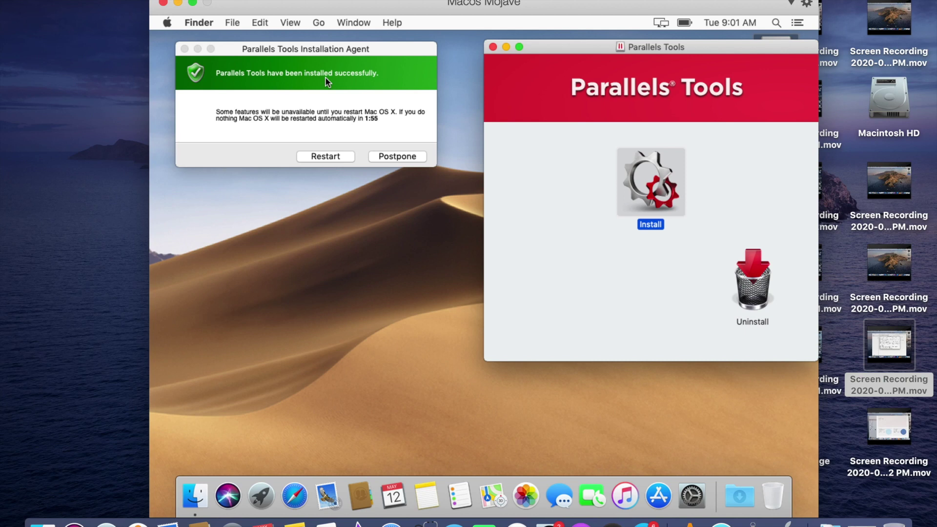
{"action": "left_click", "coordinate": [332, 156]}
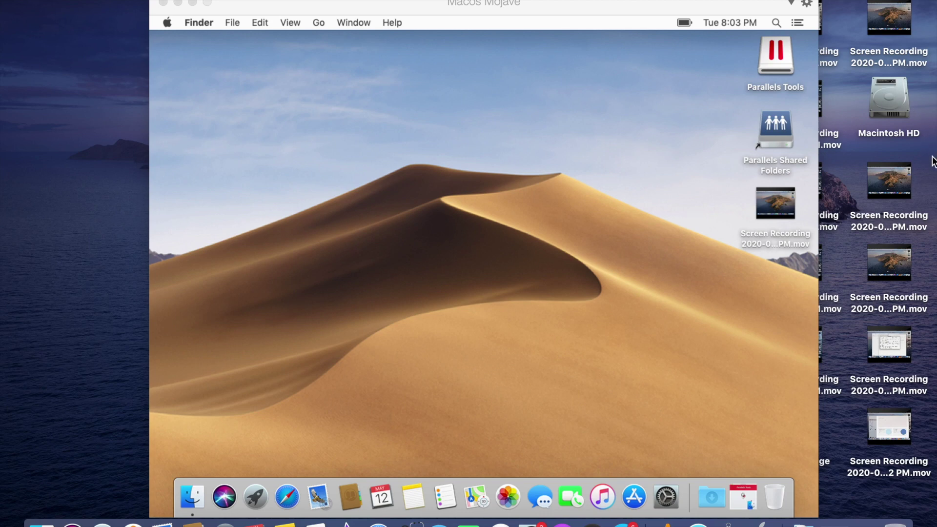
Drag the host's Screen Recording .mov into the VM, replacing the existing copy
{"action": "mouse_move", "coordinate": [903, 193]}
{"action": "left_click_drag", "start_coordinate": [894, 194], "coordinate": [441, 226]}
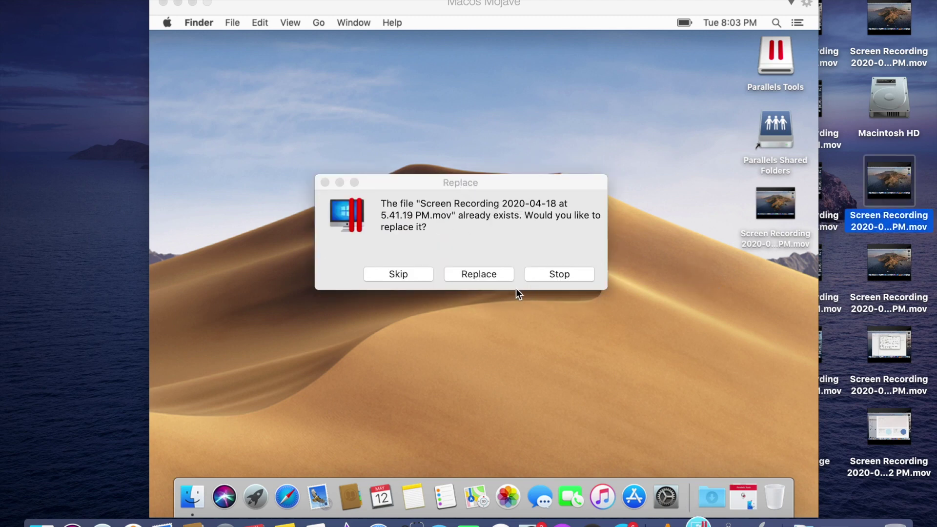
{"action": "left_click", "coordinate": [485, 276]}
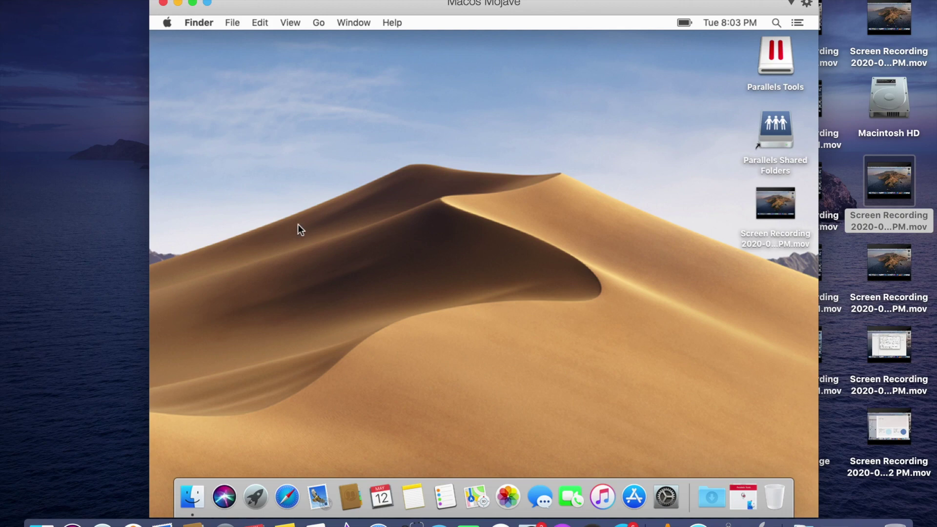
{"action": "left_click", "coordinate": [50, 100]}
Open Applications from the Go menu and drag Google Chrome onto the VM desktop
{"action": "left_click", "coordinate": [318, 23]}
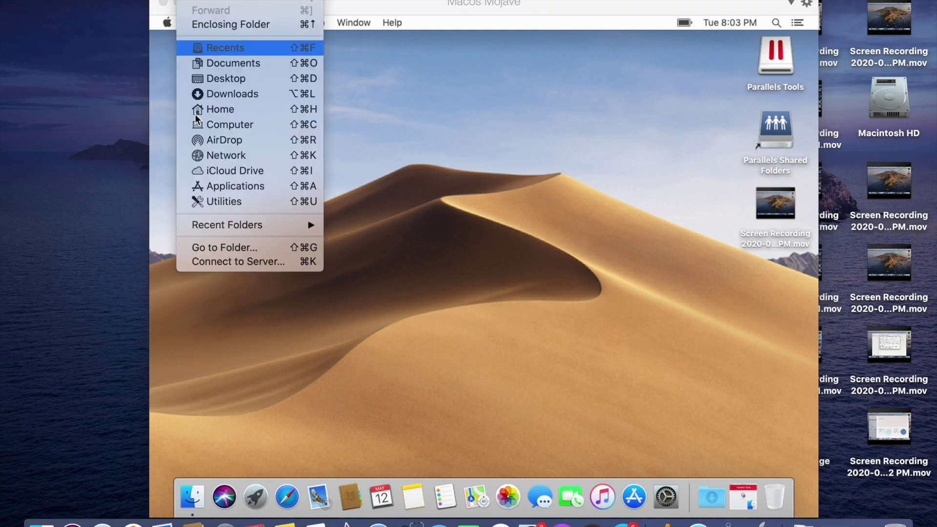
{"action": "left_click", "coordinate": [255, 186]}
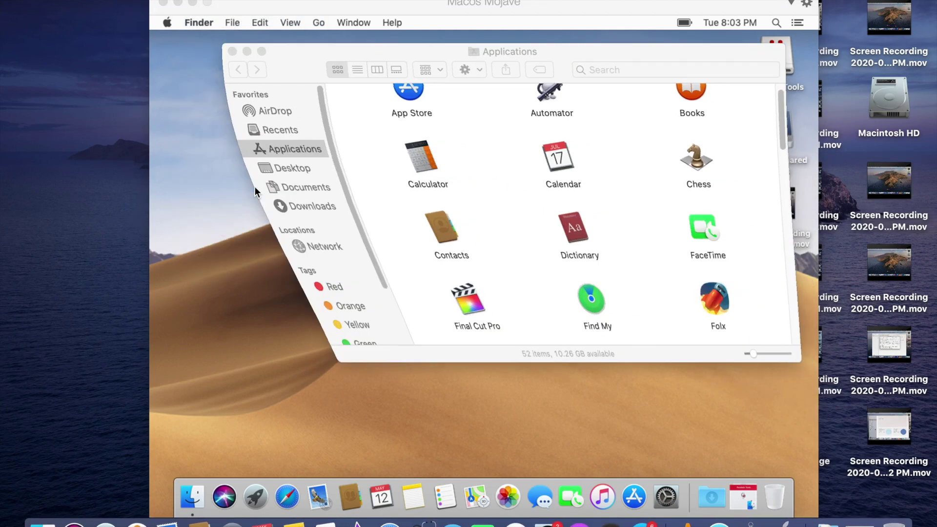
{"action": "left_click_drag", "start_coordinate": [449, 50], "coordinate": [142, 86]}
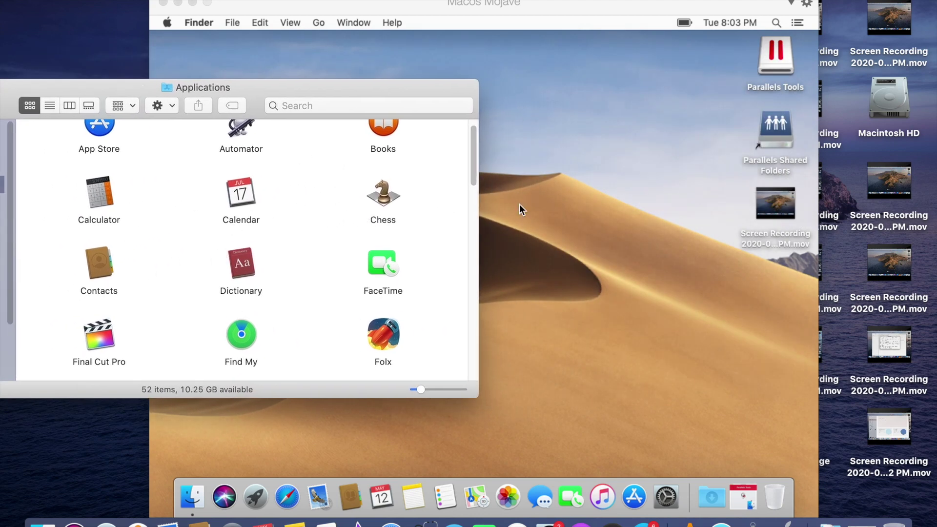
{"action": "left_click_drag", "start_coordinate": [474, 177], "coordinate": [475, 214]}
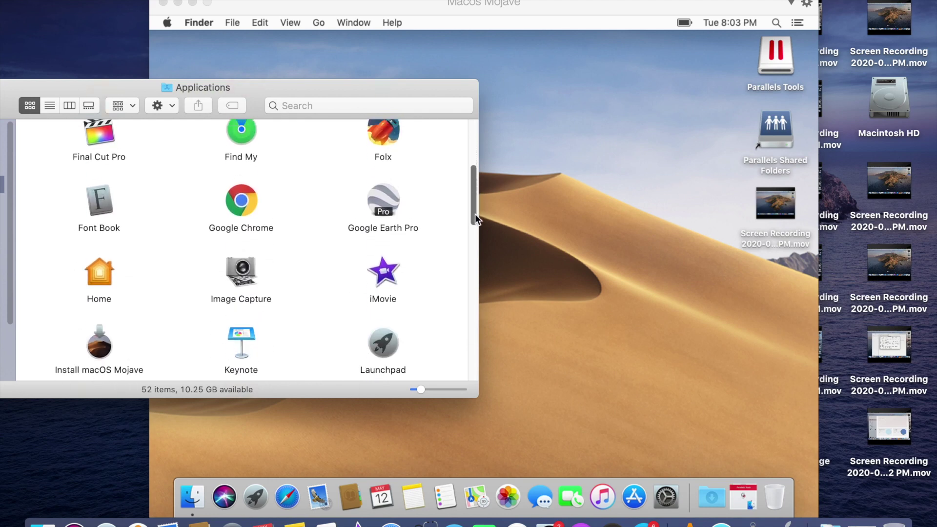
{"action": "left_click_drag", "start_coordinate": [239, 213], "coordinate": [689, 309]}
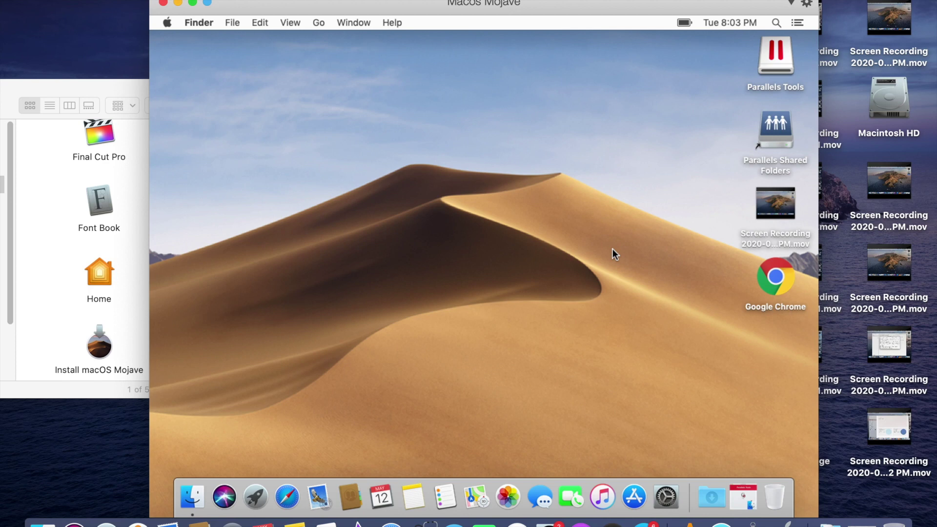
{"action": "left_click", "coordinate": [777, 277]}
Launch Chrome from its desktop icon, start it, and set it as the default browser
{"action": "double_click", "coordinate": [777, 277]}
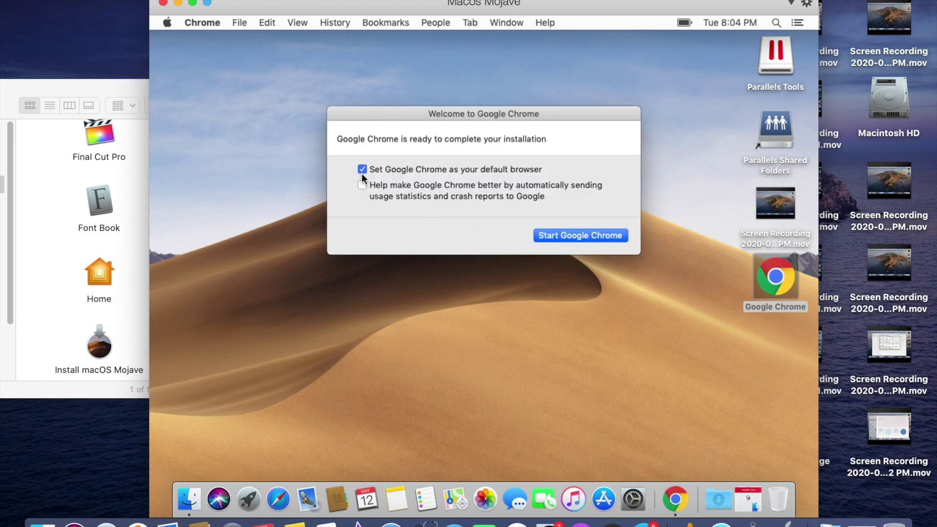
{"action": "left_click", "coordinate": [585, 235]}
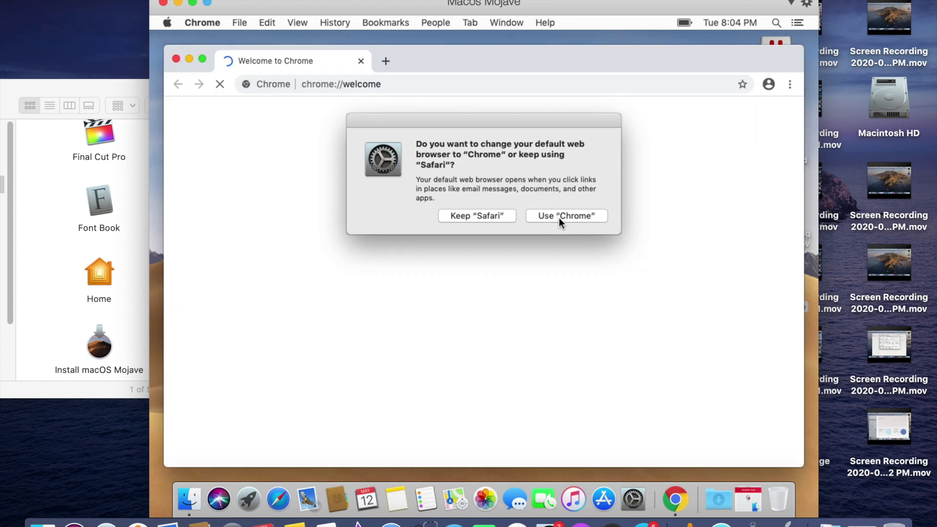
{"action": "left_click", "coordinate": [560, 220]}
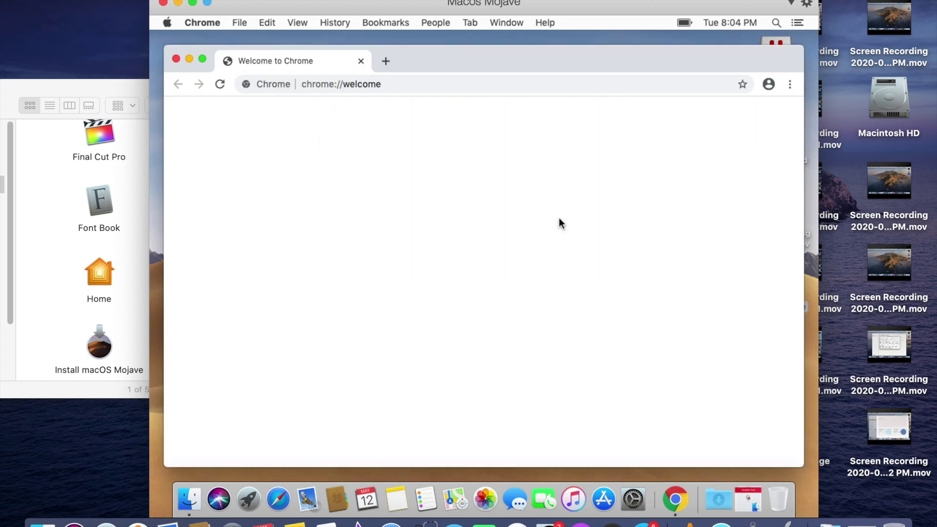